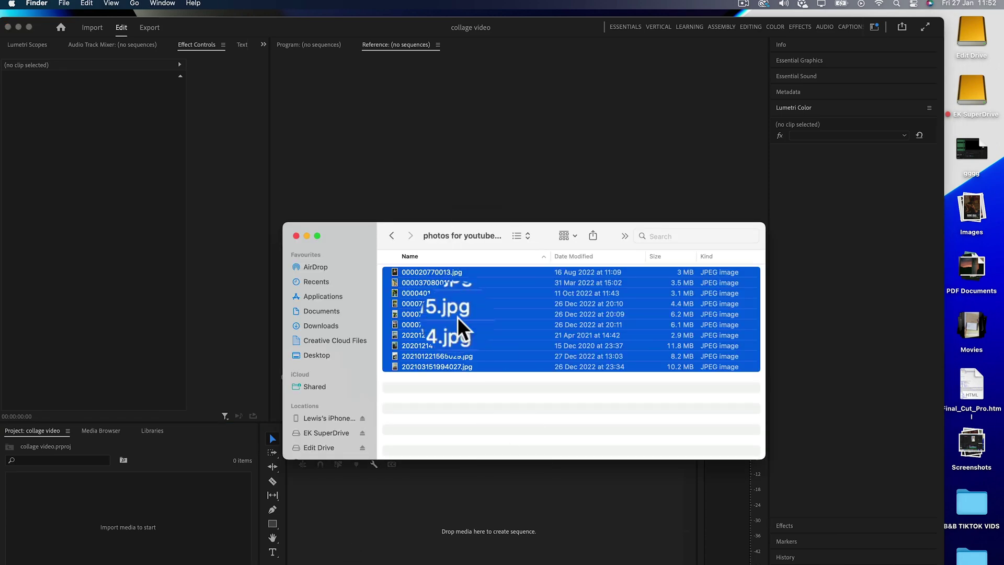
Step: Place the ten selected JPEG photos from the Finder folder on the empty timeline to create a sequence
drag(459, 329, 413, 512)
click(587, 490)
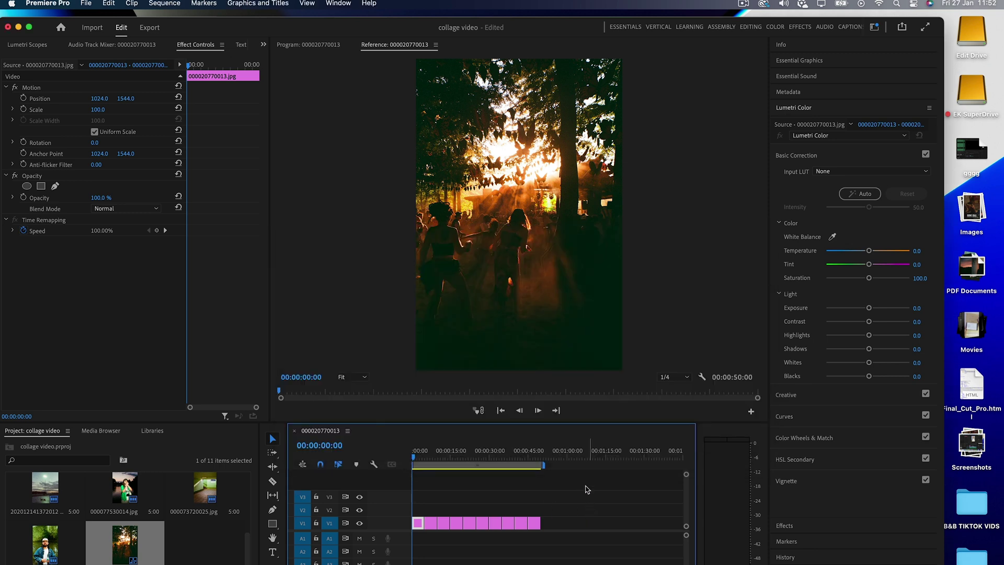
click(466, 505)
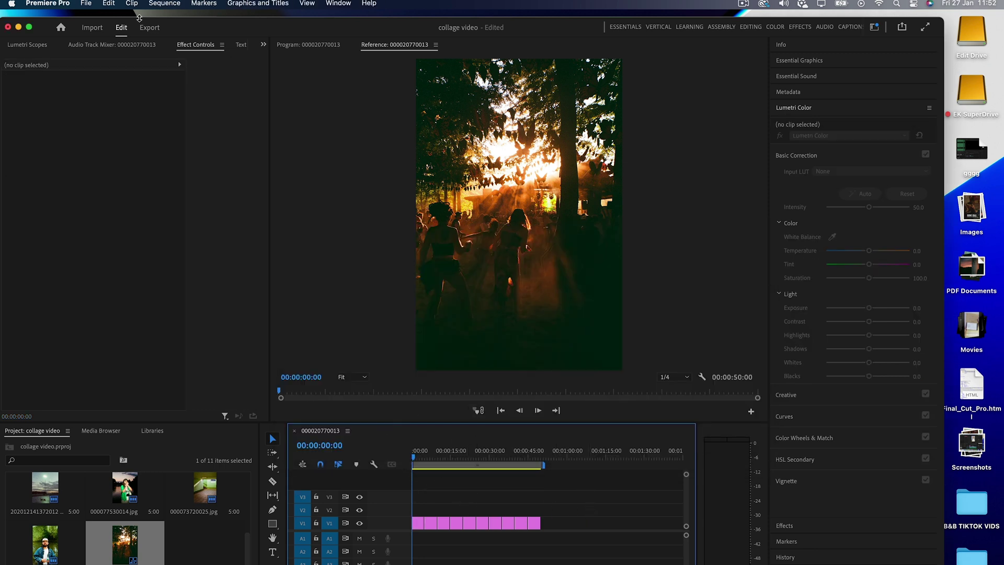
Step: Set the sequence's frame size to 1080 horizontal by 1920 vertical and accept the change
click(164, 4)
click(183, 23)
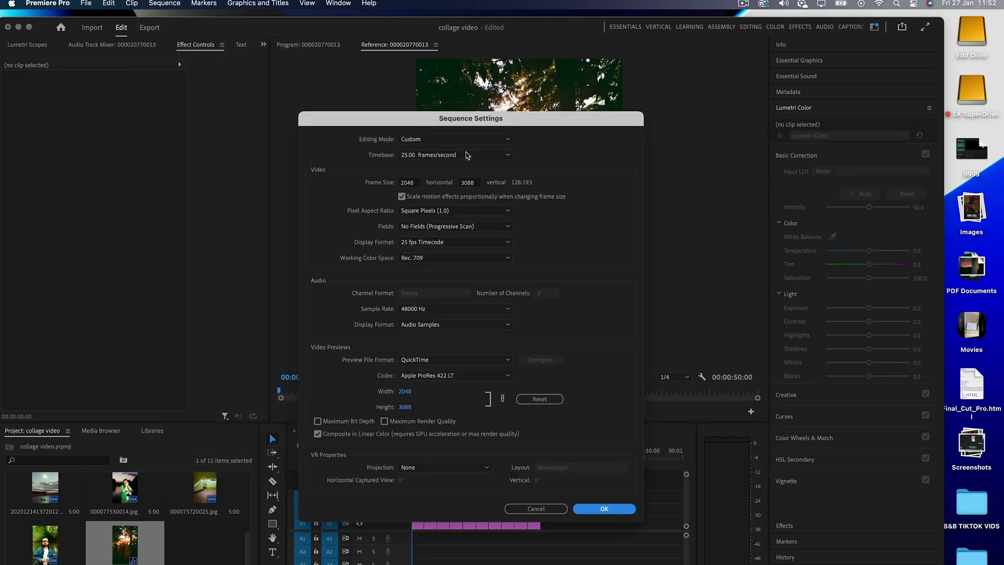
click(410, 184)
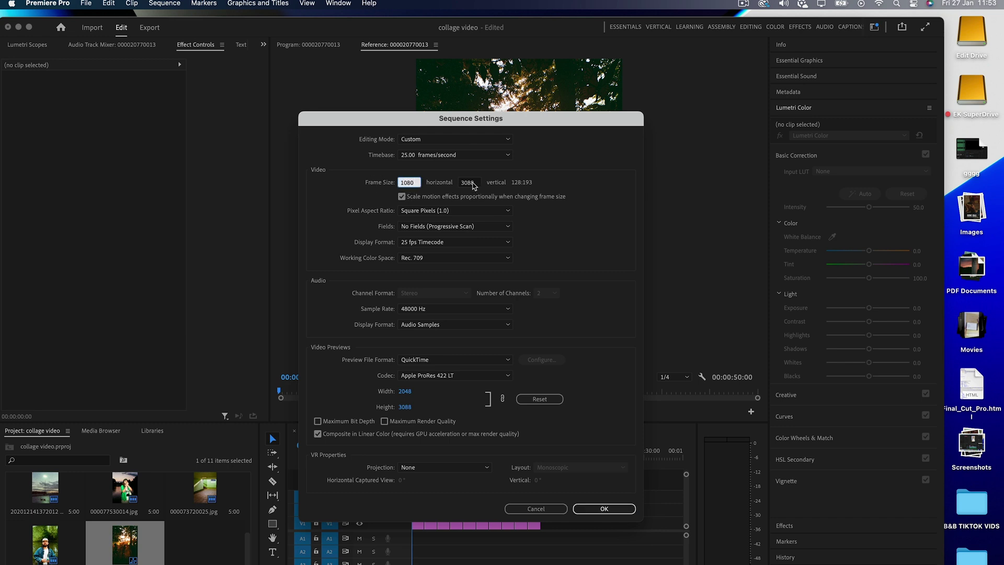
click(468, 182)
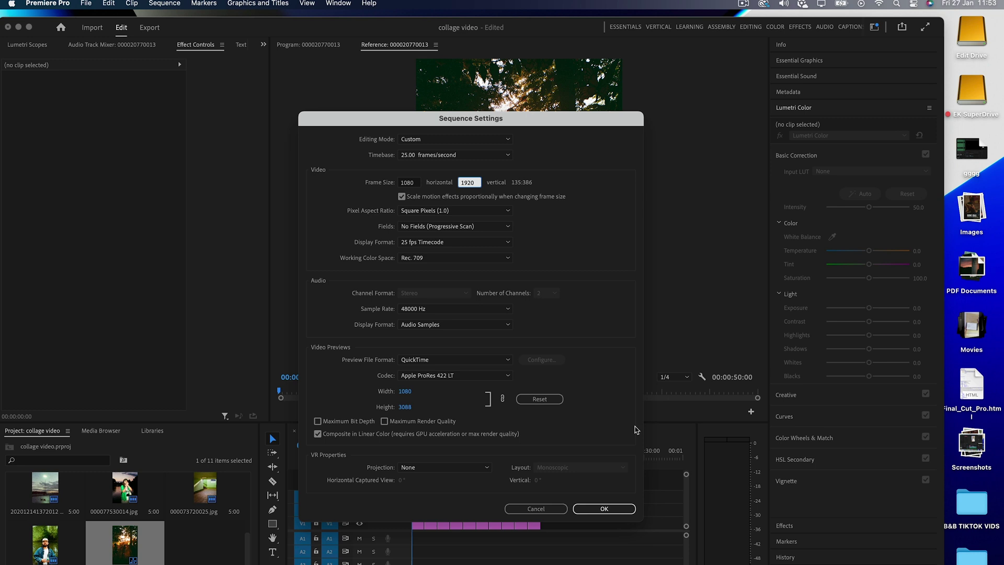
click(604, 508)
click(570, 337)
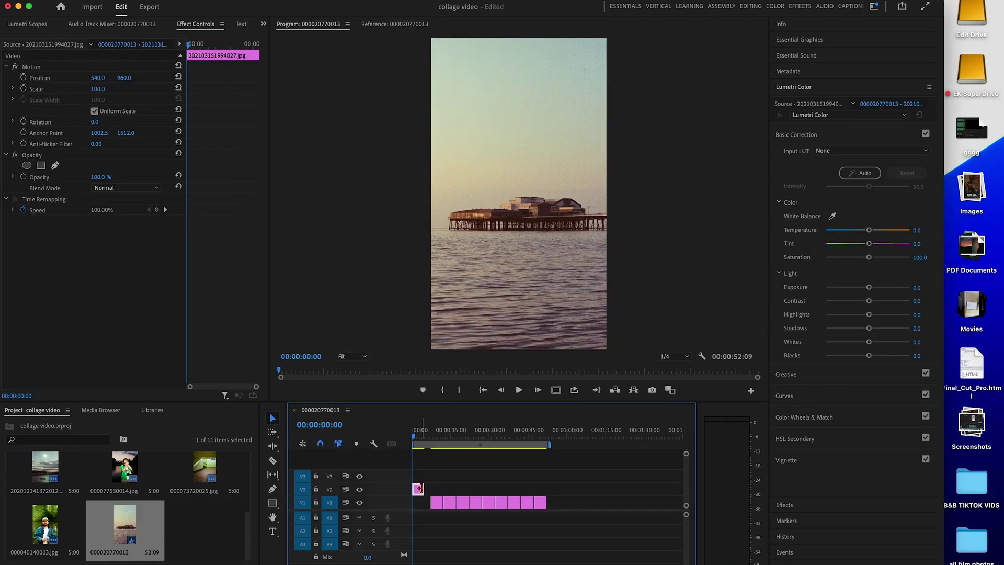
Step: Scale down the pier photo on V2 and place 000077530014.jpg on V4 above it, starting about one second in
drag(101, 94, 82, 94)
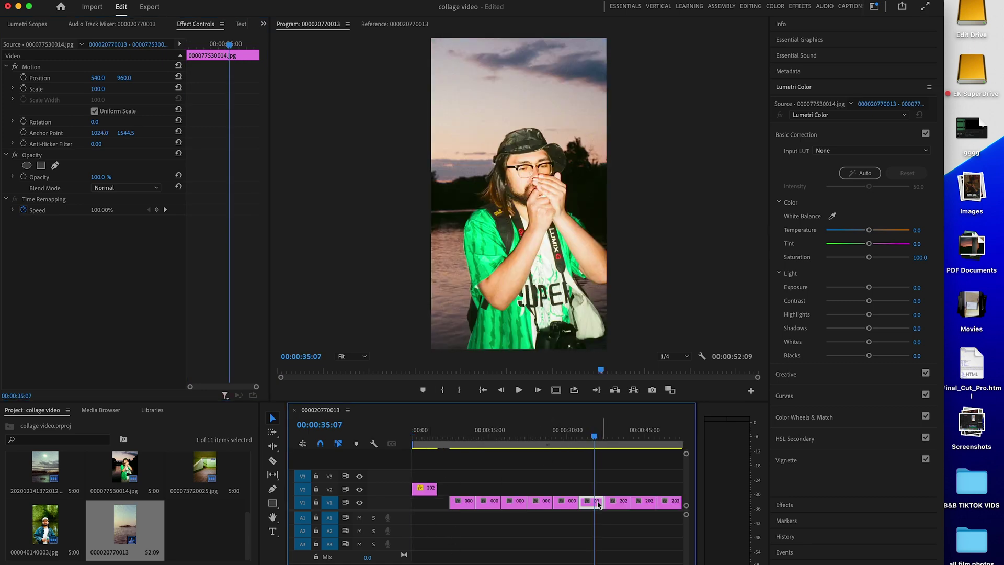
drag(597, 503, 443, 472)
key(Home)
key(=)
click(448, 512)
key(space)
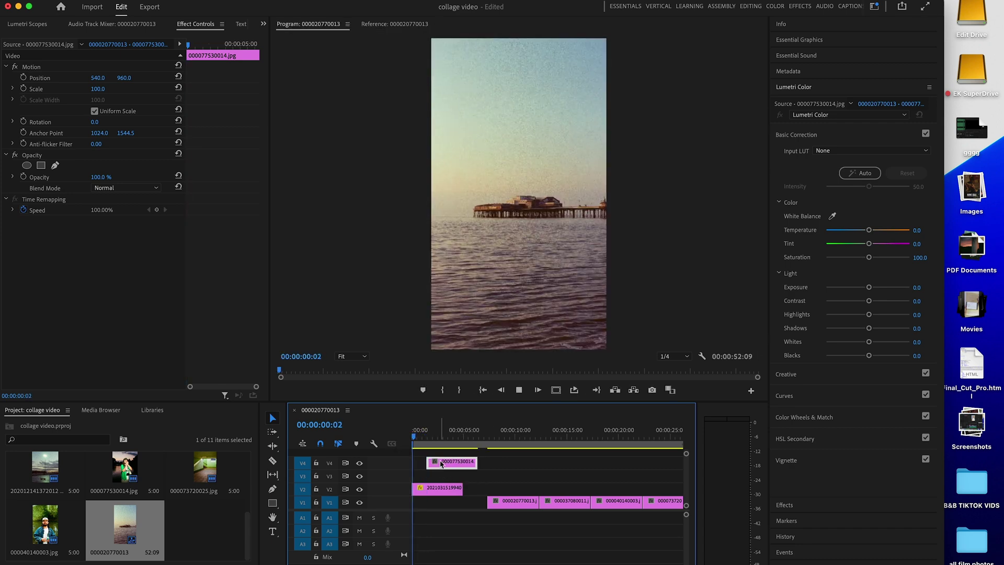
Step: Set the scale of 000077530014.jpg to 63 and duplicate the clip onto track V3 directly below
key(=)
drag(102, 91, 83, 91)
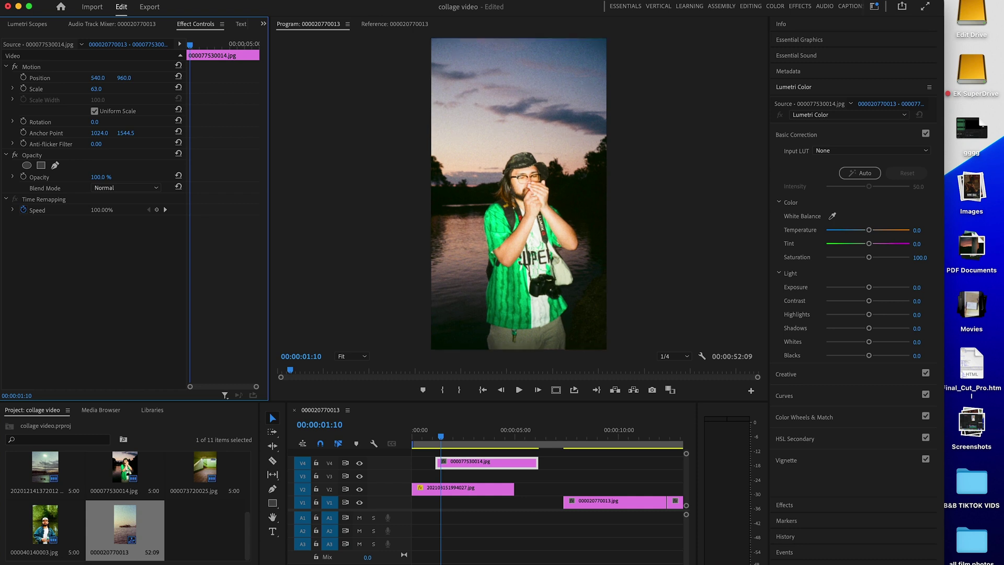
click(469, 464)
drag(469, 467, 471, 476)
click(491, 503)
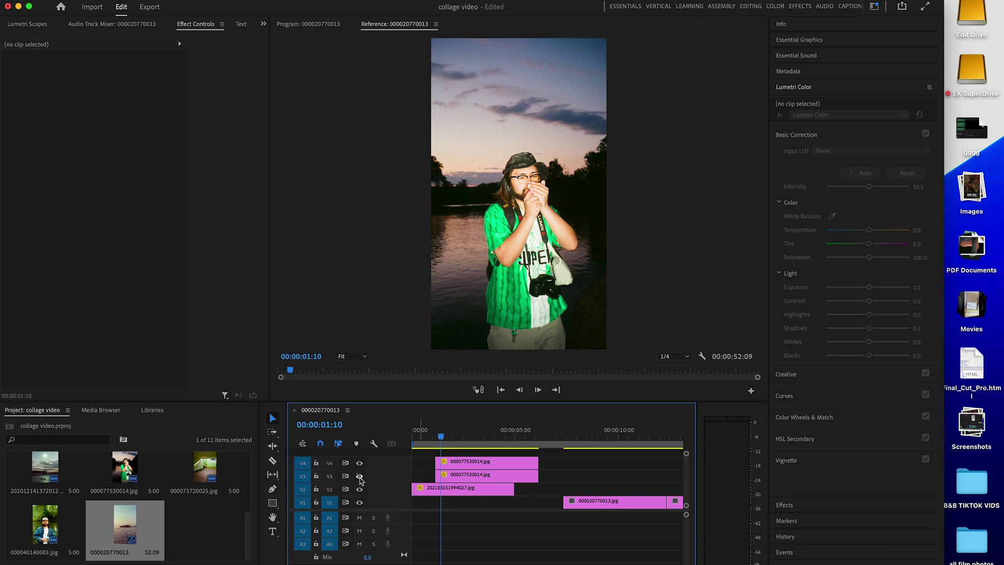
Step: Hide track V3 and start a free-draw opacity mask on the V4 copy, with the preview zoom at 50%
click(469, 463)
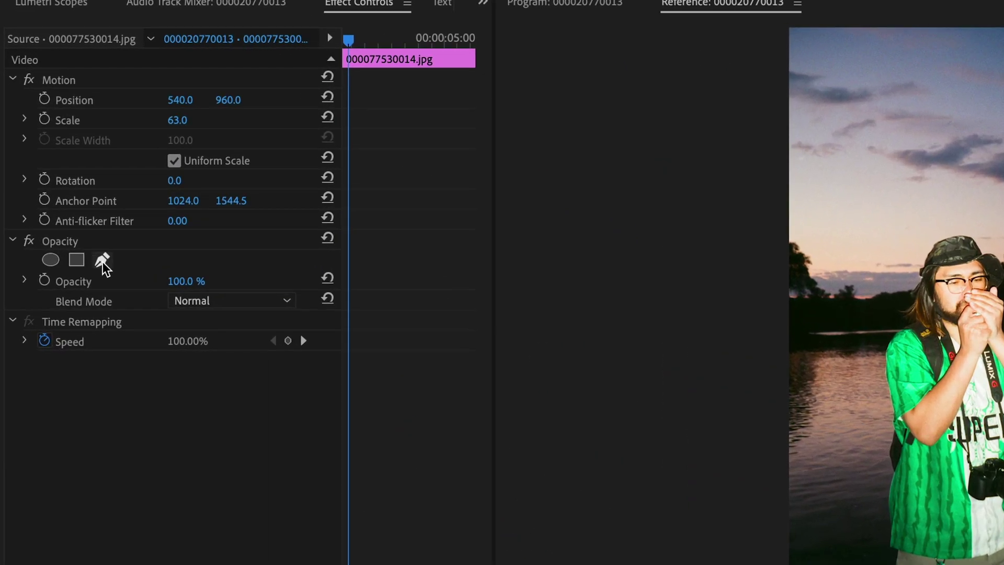
click(102, 260)
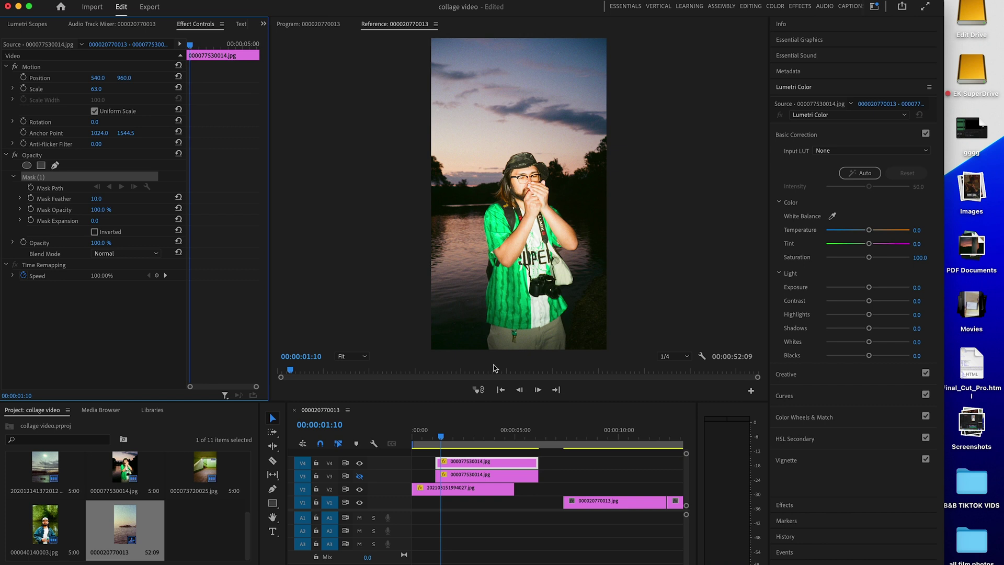
click(346, 358)
click(354, 416)
click(361, 359)
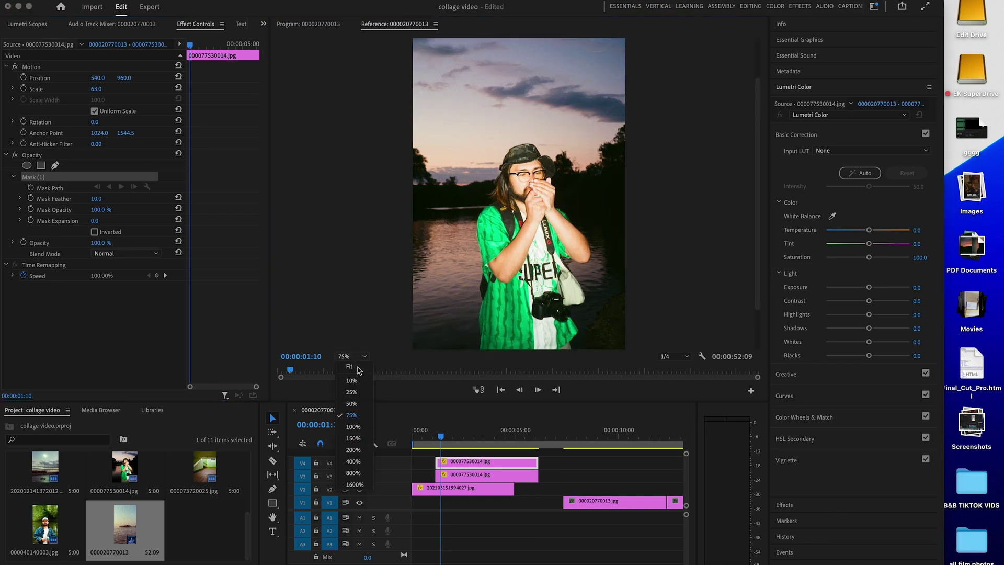
click(360, 393)
click(354, 359)
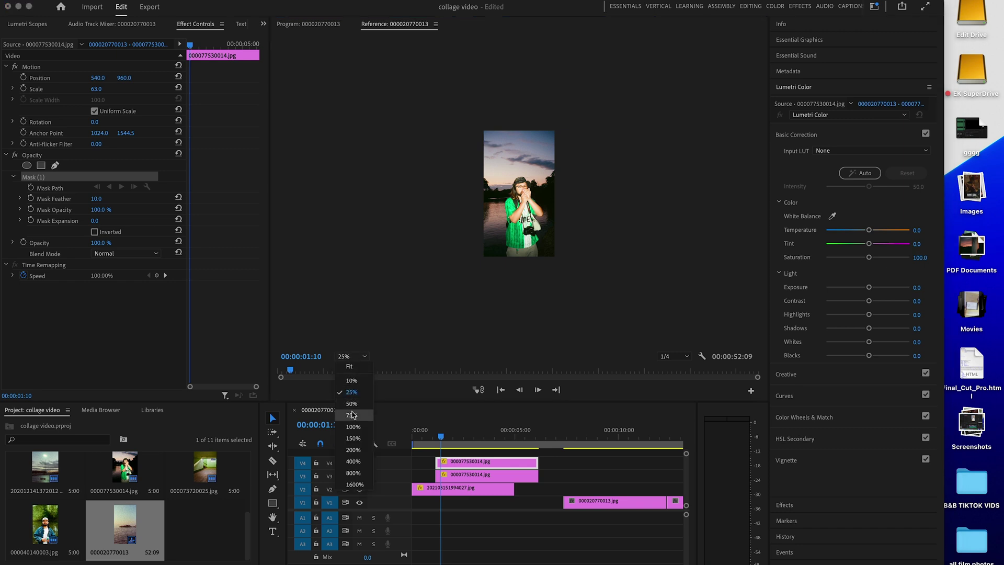
click(355, 405)
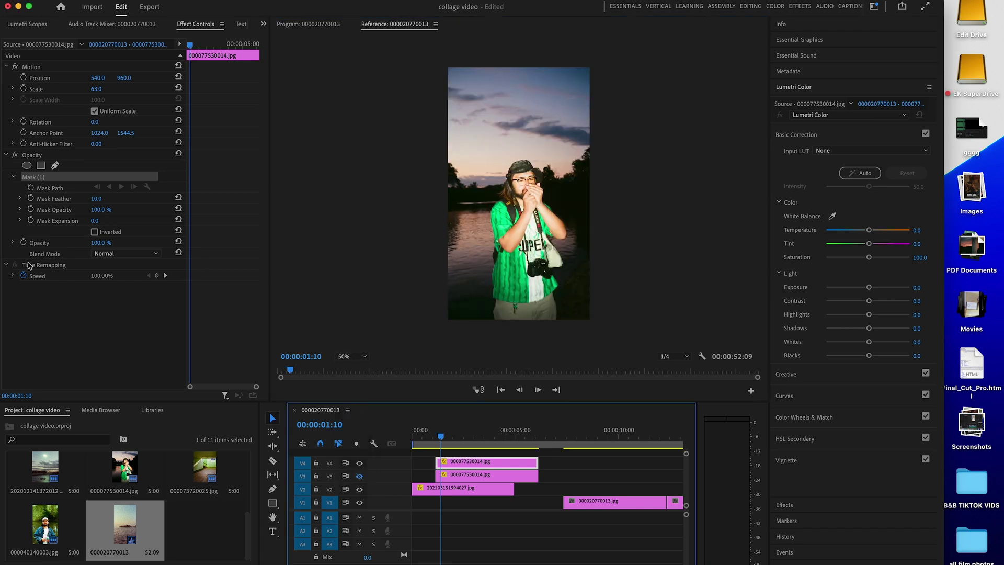
Step: Draw the opacity mask closely around the man in the green shirt and close its path
click(36, 177)
click(494, 320)
click(494, 304)
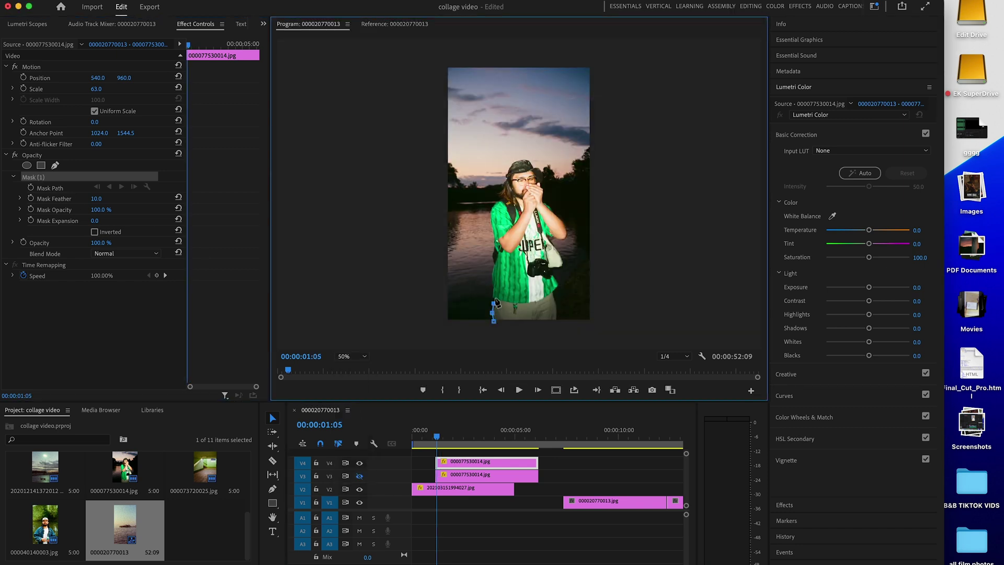
scroll(494, 303, down, 3)
click(477, 274)
click(477, 258)
click(477, 232)
click(481, 215)
click(477, 191)
mouse_move(475, 180)
mouse_down()
mouse_move(515, 94)
mouse_move(556, 107)
mouse_move(557, 151)
mouse_move(592, 195)
mouse_move(567, 261)
mouse_move(586, 308)
mouse_move(578, 335)
mouse_move(481, 333)
mouse_up()
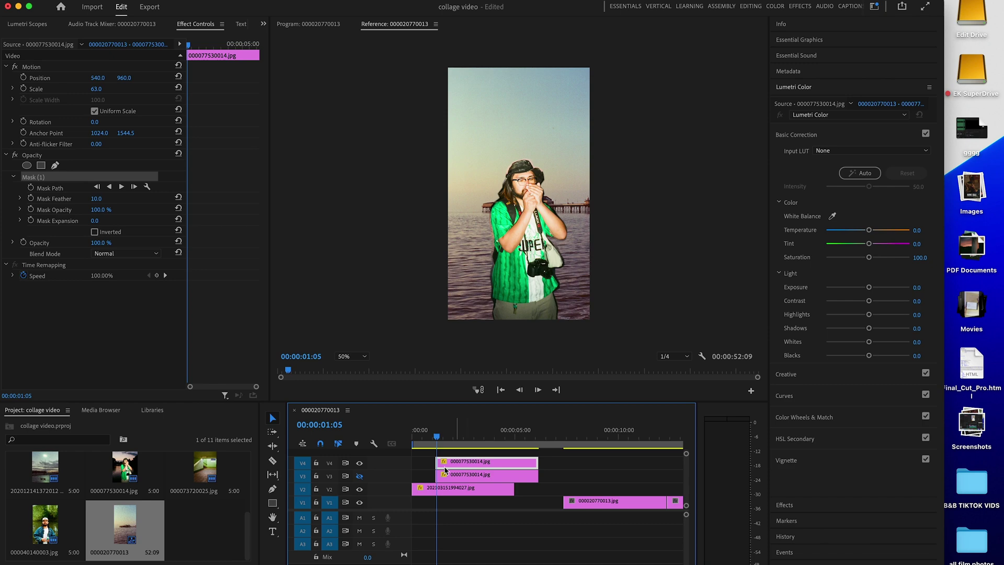
Step: Play the opening from the start to check the cutout over the pier, and fit the frame in the preview
drag(434, 439, 411, 437)
key(space)
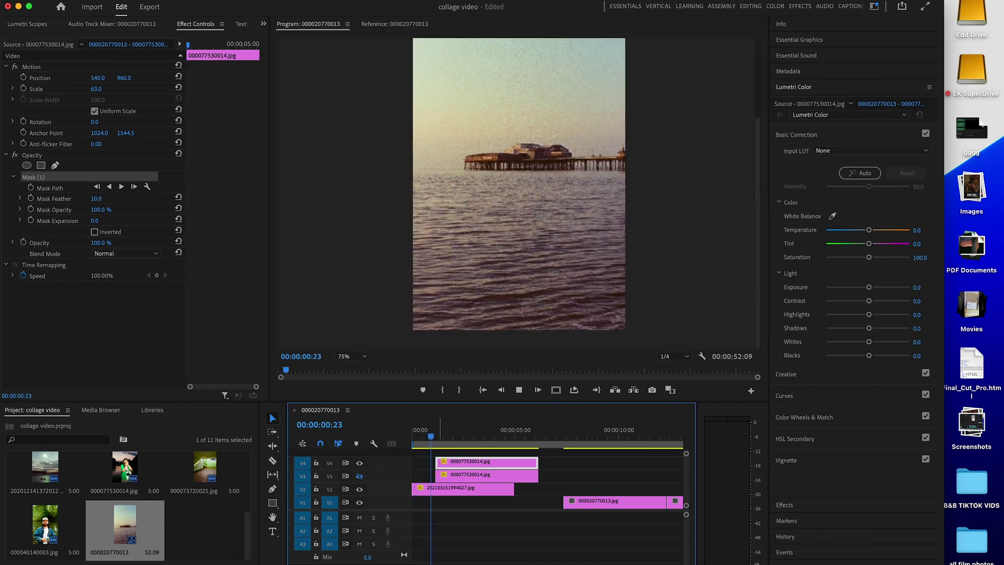
key(space)
click(350, 356)
click(351, 367)
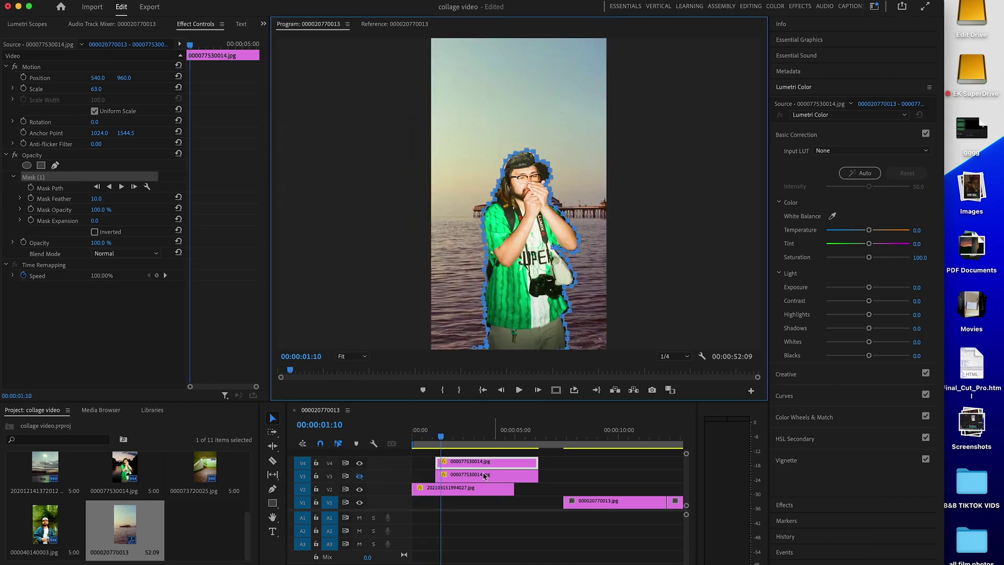
Step: Move both copies of 000077530014.jpg on V3 and V4 slightly earlier in the timeline
click(438, 434)
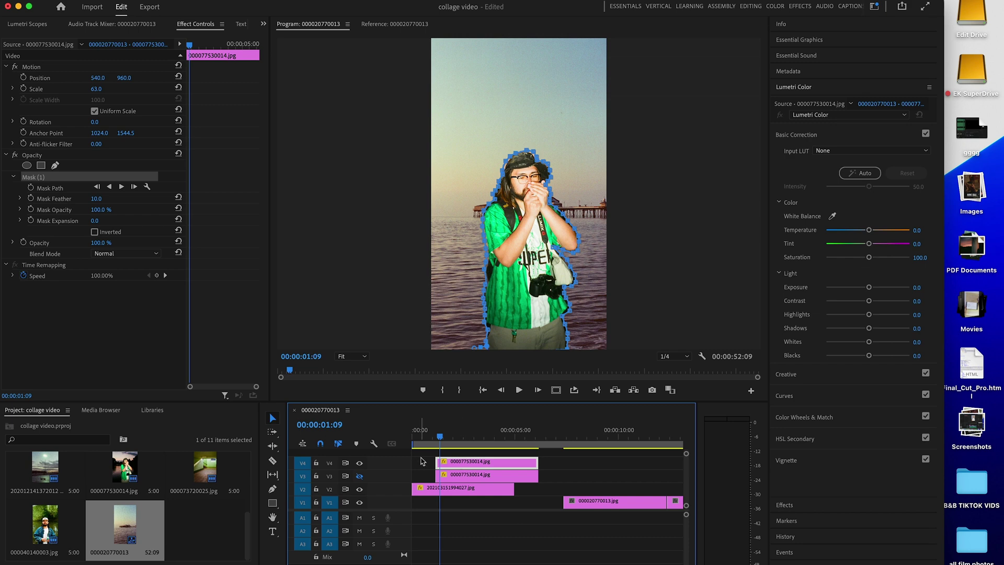
drag(422, 461, 459, 478)
drag(462, 477, 453, 481)
mouse_move(439, 436)
mouse_down()
mouse_move(375, 443)
mouse_move(432, 438)
mouse_up()
click(447, 501)
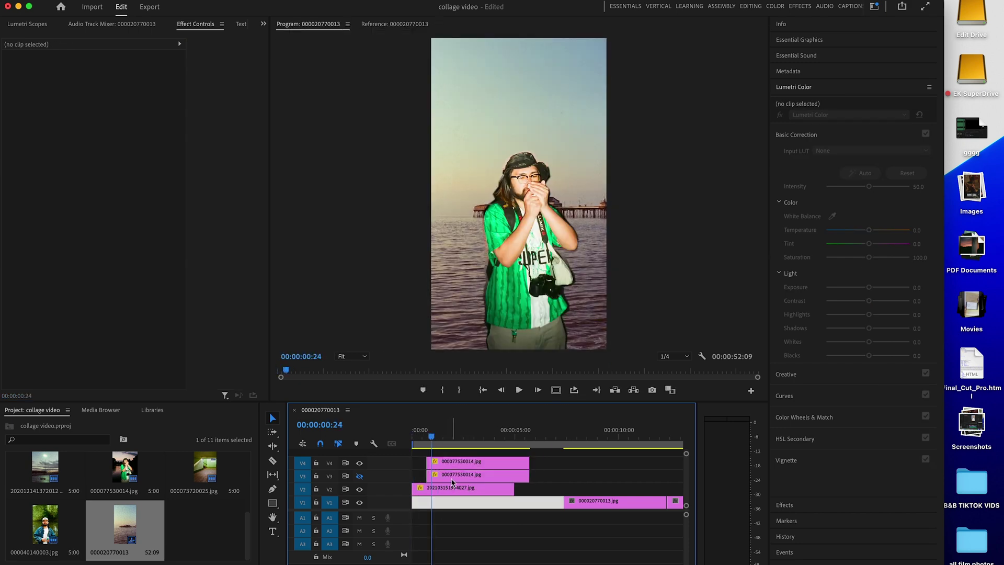
Step: Show track V3 again and shift its full photo so it starts slightly after the cutout on V4
drag(453, 482, 472, 478)
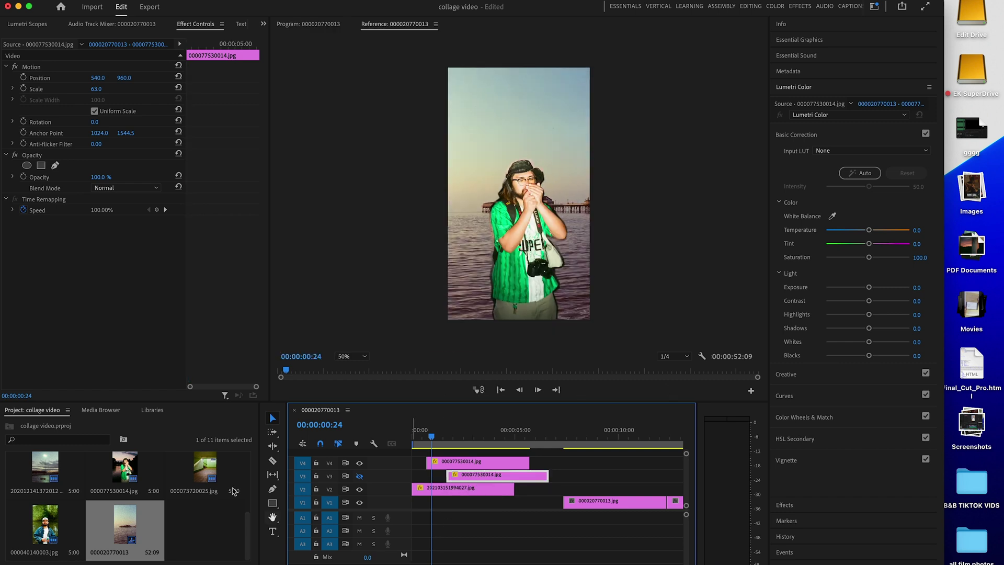
click(360, 477)
drag(423, 441, 386, 458)
drag(469, 480, 465, 479)
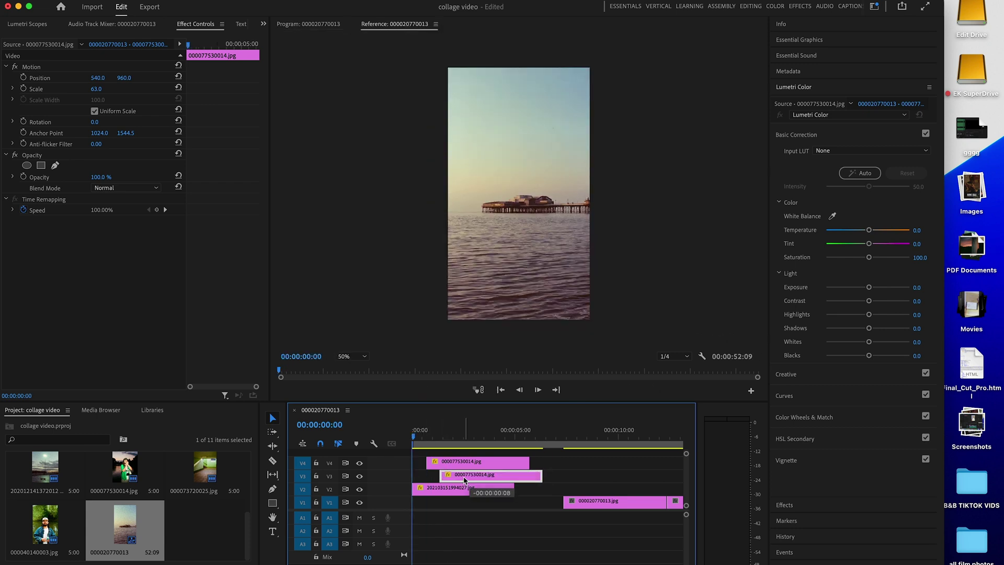
Step: Play the opening repeatedly to check the timing between the cutout and the full photo
key(space)
key(space)
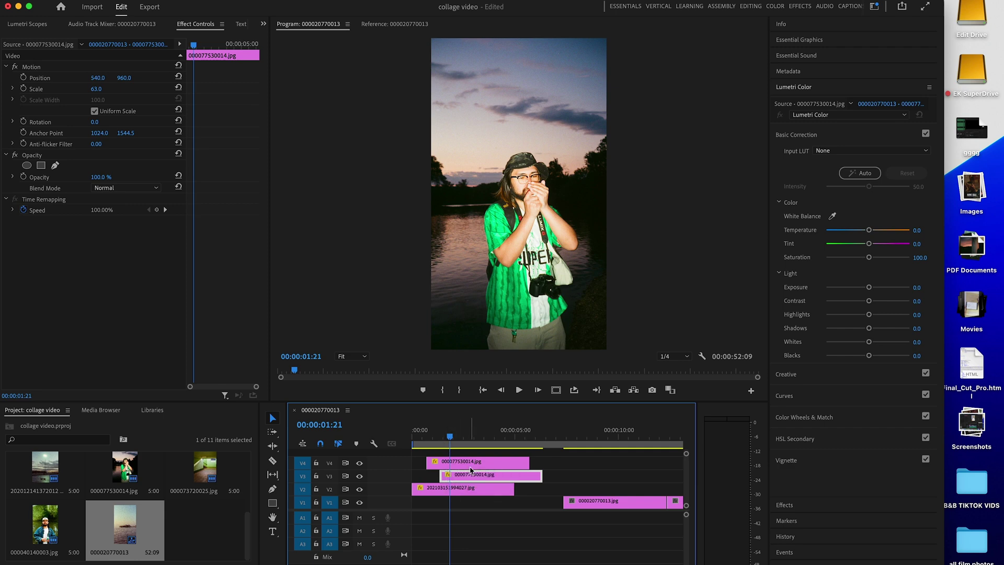
drag(474, 478, 471, 453)
drag(442, 436, 401, 439)
key(space)
key(space)
key(space)
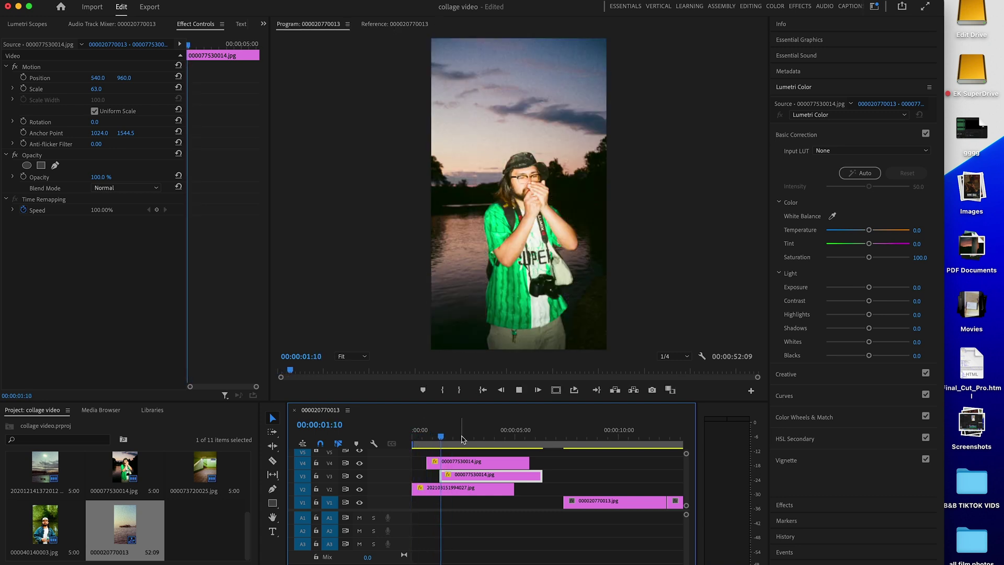
key(space)
Step: Move the wing-mirror photo 202101221565029.jpg to V5, starting at 00:00:01:09, and duplicate it onto V6
drag(658, 442, 654, 442)
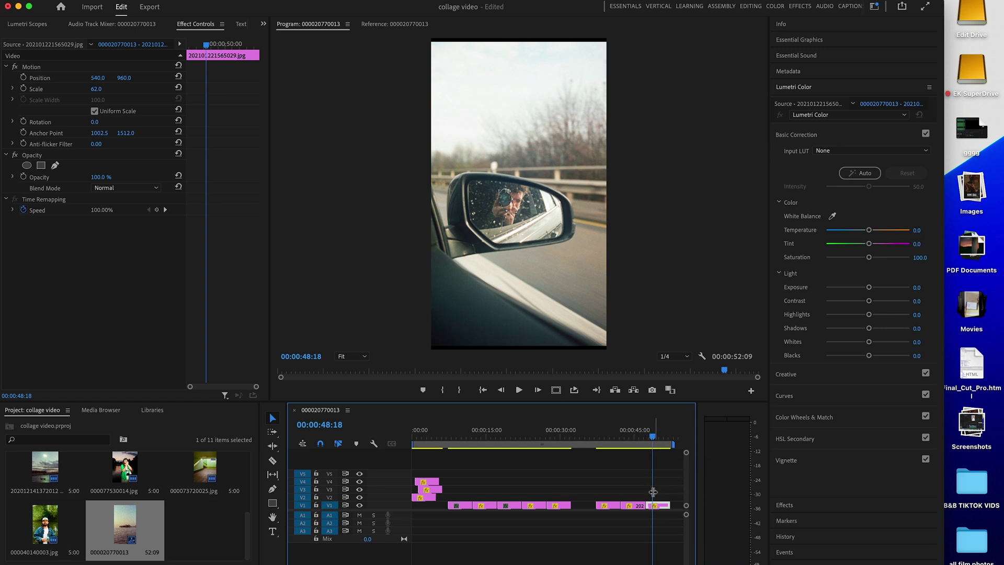
drag(655, 507, 430, 473)
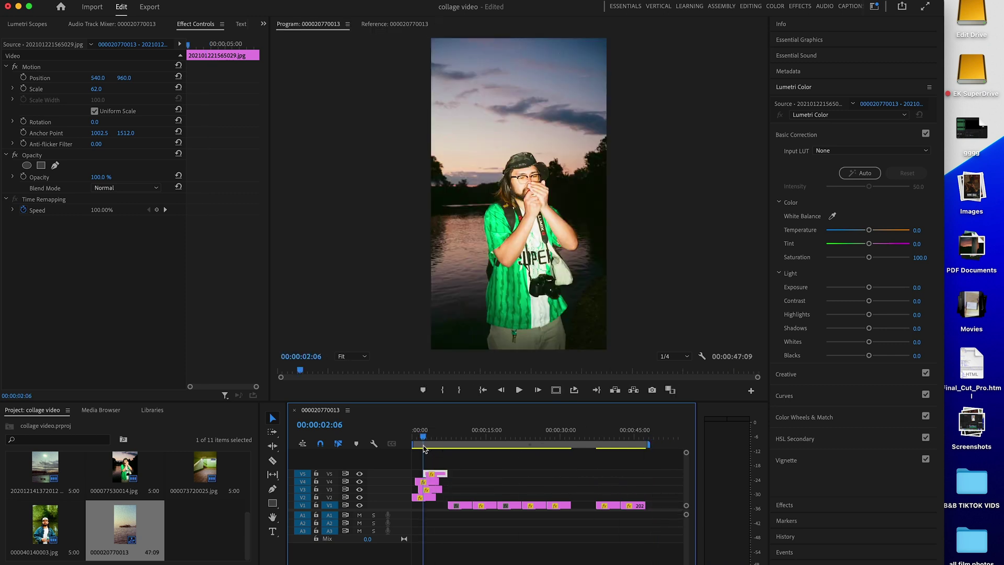
key(equal)
key(equal)
key(equal)
drag(529, 475, 491, 478)
drag(493, 475, 495, 469)
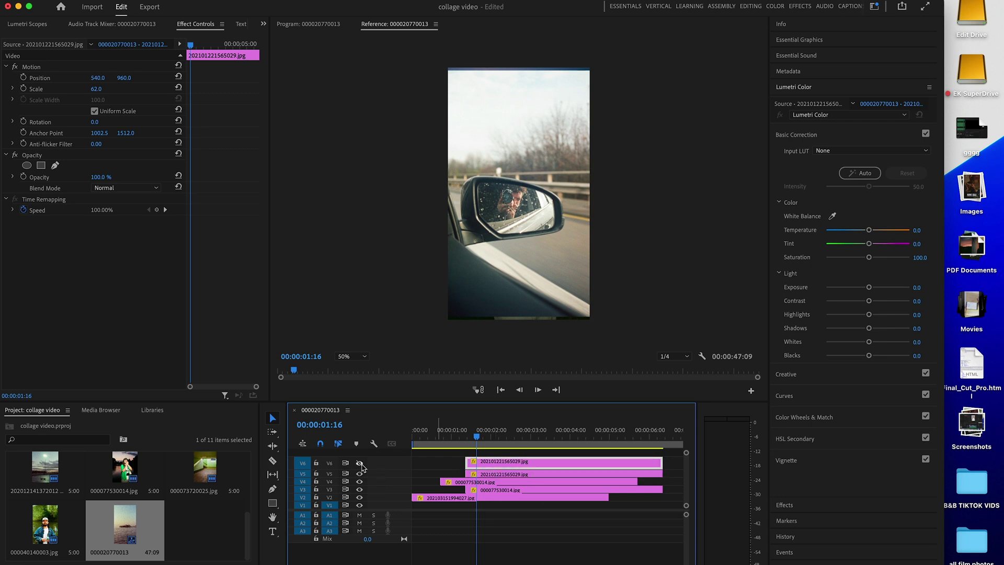
Step: Hide track V6 and draw a closed opacity mask around the wing mirror and car door on the V5 copy
click(360, 463)
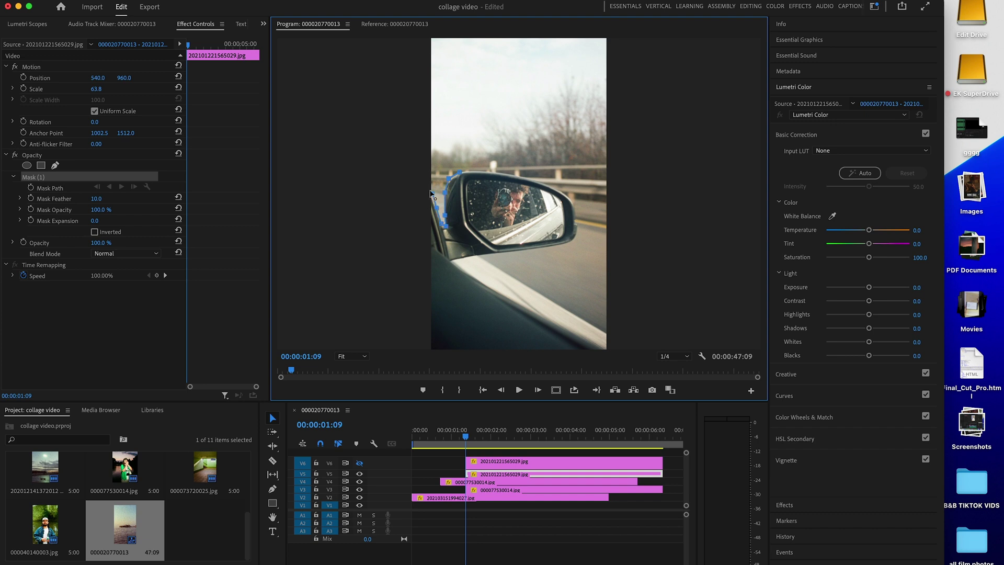
click(432, 295)
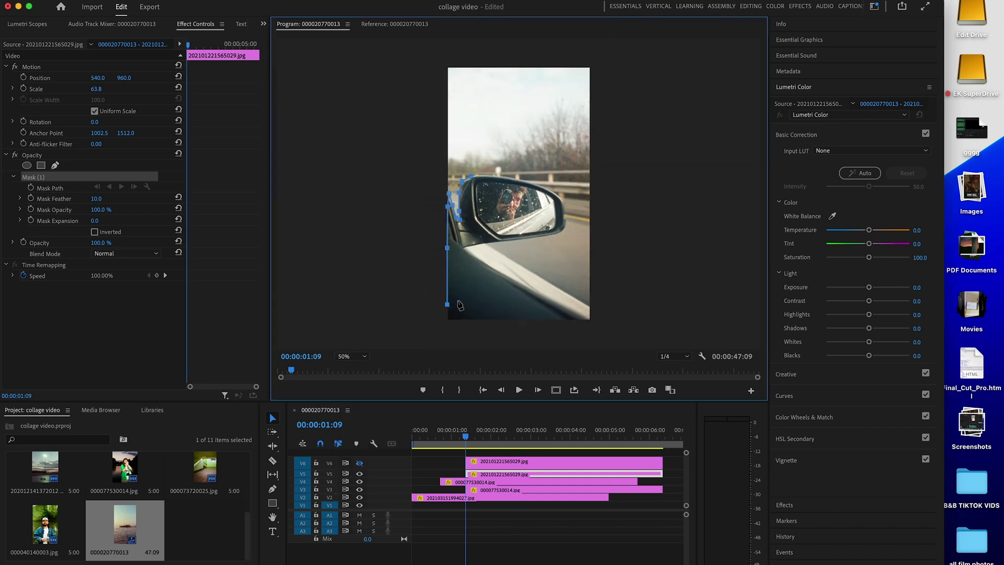
click(589, 321)
click(487, 268)
click(462, 246)
click(475, 245)
click(526, 239)
click(563, 231)
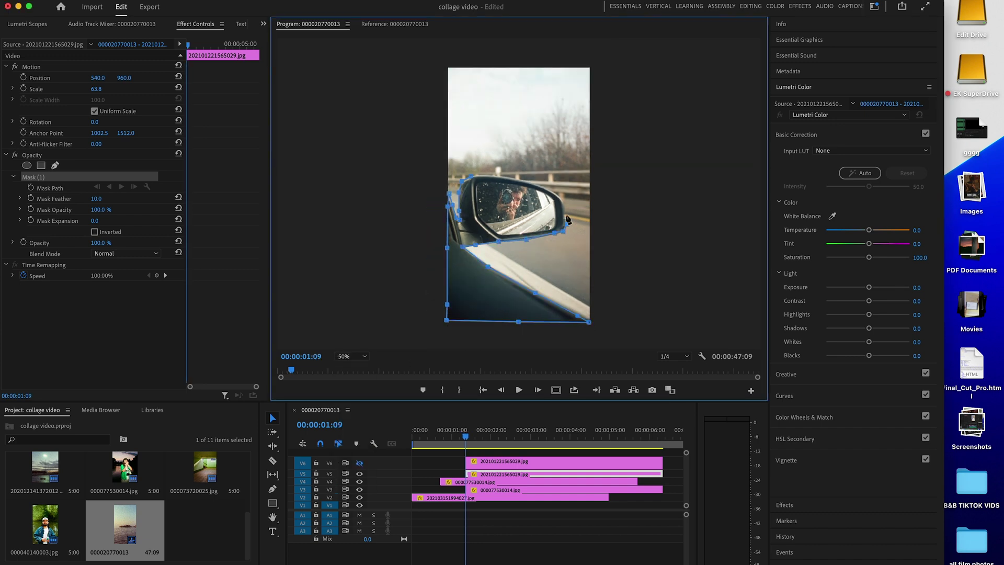
click(565, 205)
click(549, 189)
click(517, 181)
click(471, 177)
Step: Show track V6 again and play the layered clips from the start of the sequence
click(359, 462)
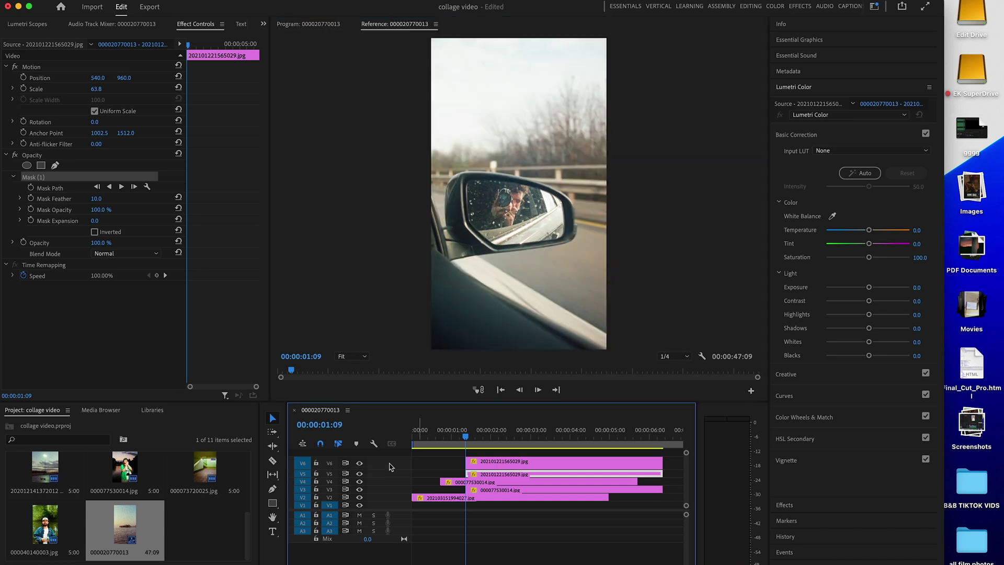
drag(469, 465, 411, 435)
key(space)
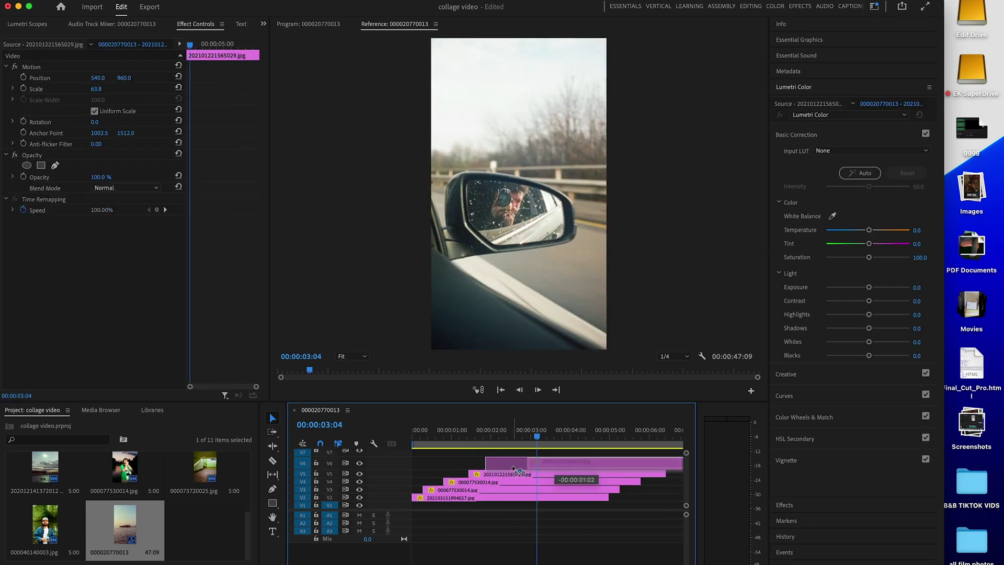
Step: Duplicate the V6 wing-mirror clip onto V7 at about 00:00:02:00 and draw a closed opacity mask around the mirror glass on the copy
click(478, 438)
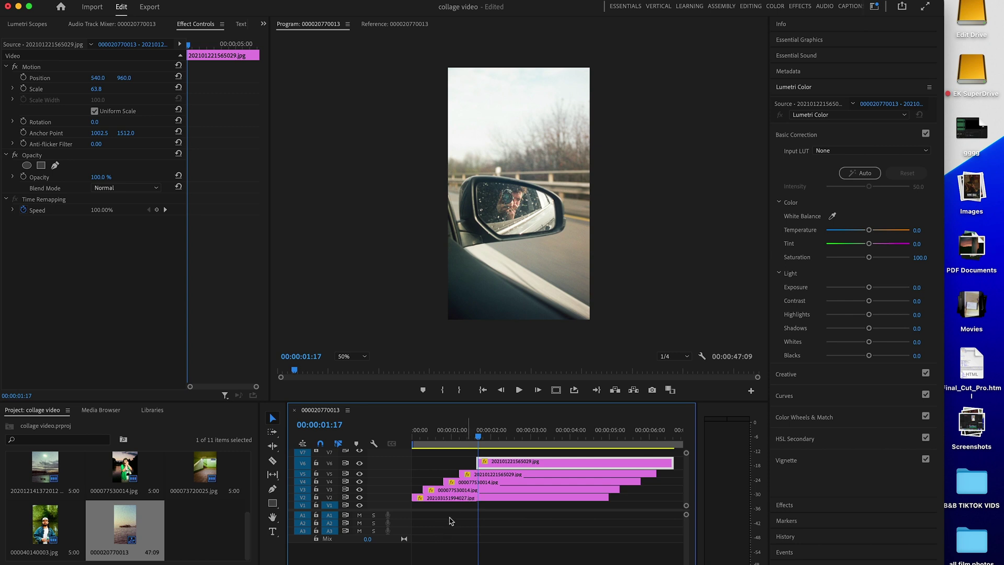
drag(494, 464, 509, 455)
click(55, 165)
click(478, 185)
click(478, 197)
click(480, 217)
click(491, 228)
click(502, 235)
click(517, 235)
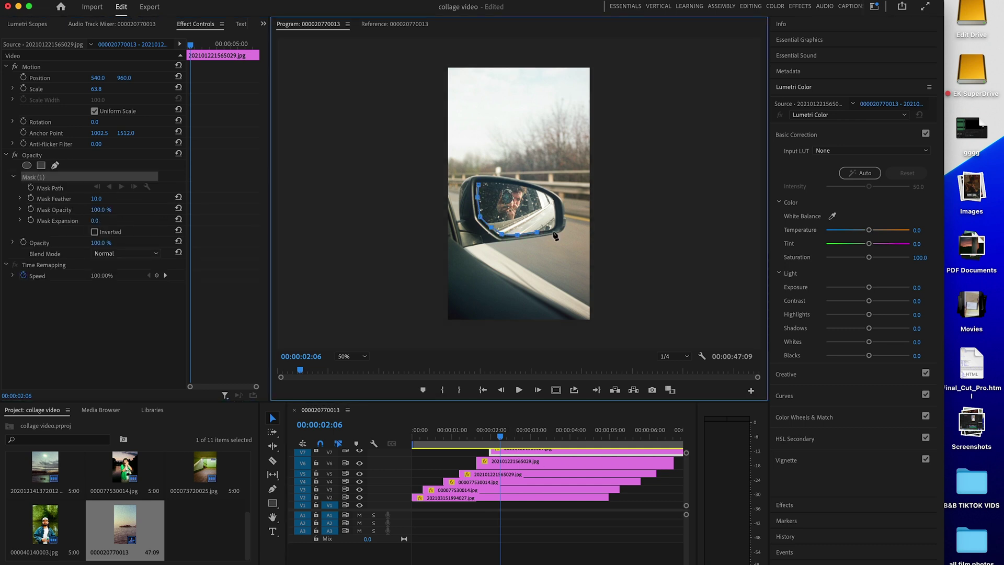
click(494, 184)
Step: Trim the photo clips on V2 through V6 so they all end at 00:00:02:06
drag(673, 461, 496, 460)
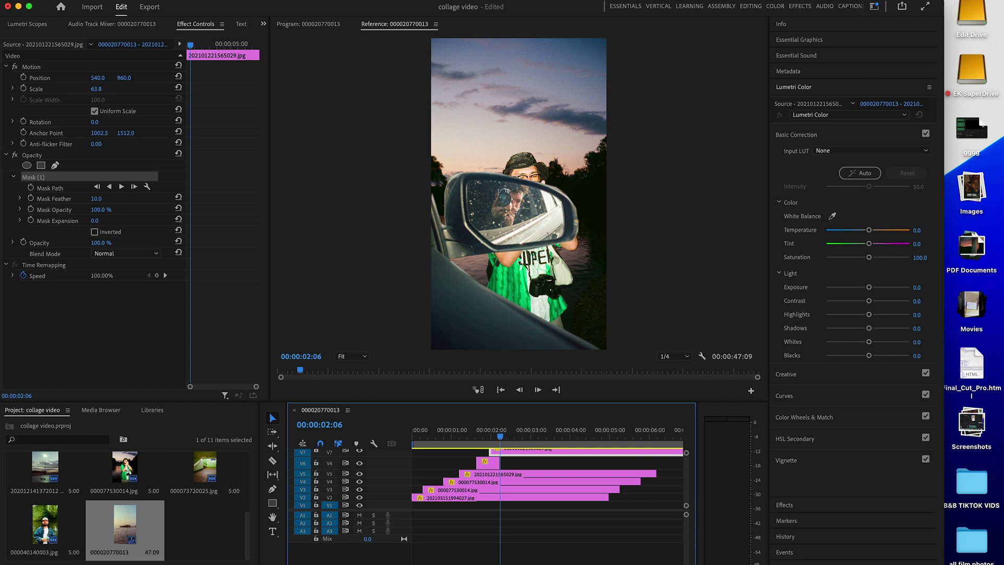
drag(656, 473, 495, 472)
key(super+z)
drag(655, 472, 499, 478)
drag(619, 489, 498, 497)
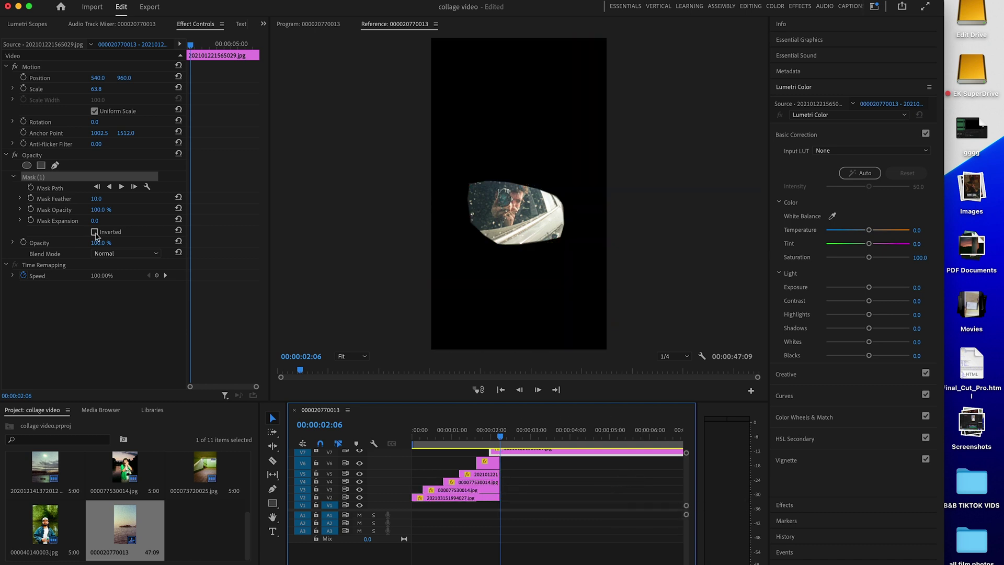
Step: Set the V7 mask feather to 91 and place the photo 000020770013.jpg on V6 directly after the trimmed wing-mirror clip
click(95, 232)
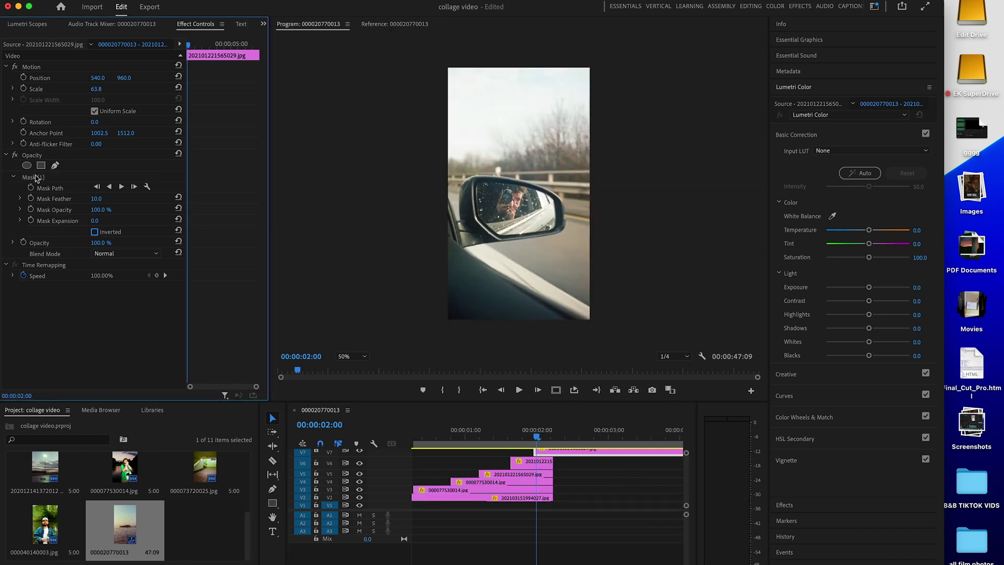
click(95, 177)
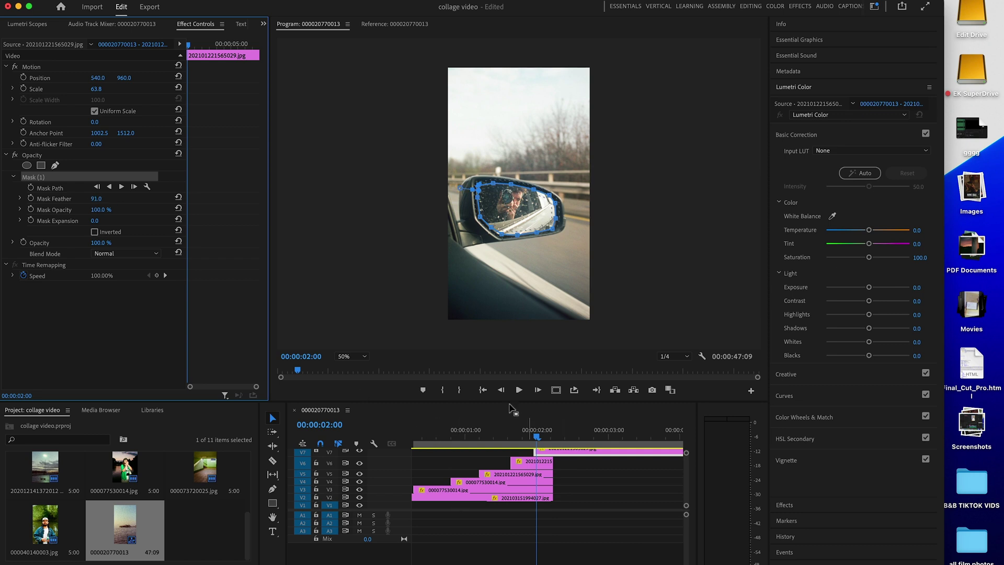
key(space)
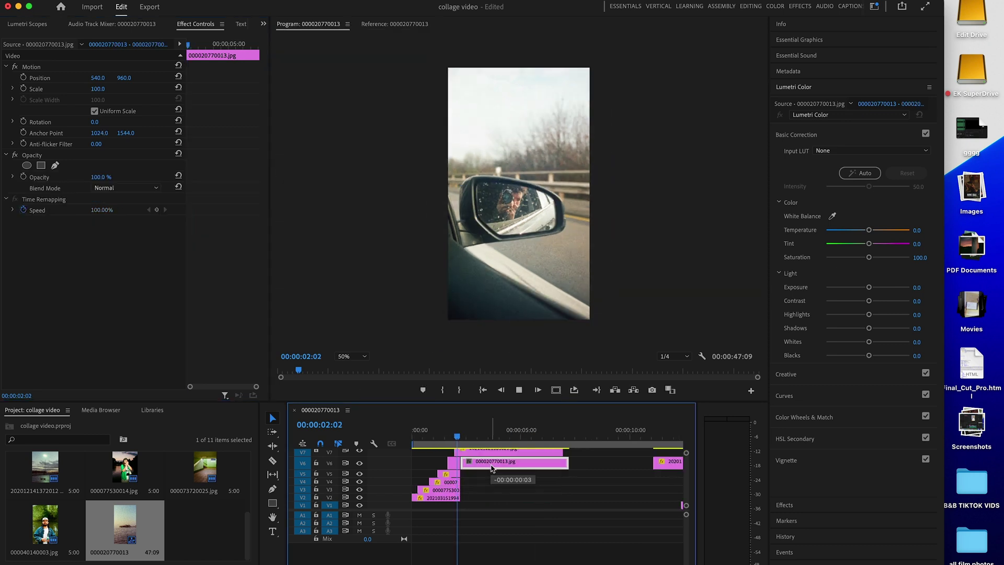
key(space)
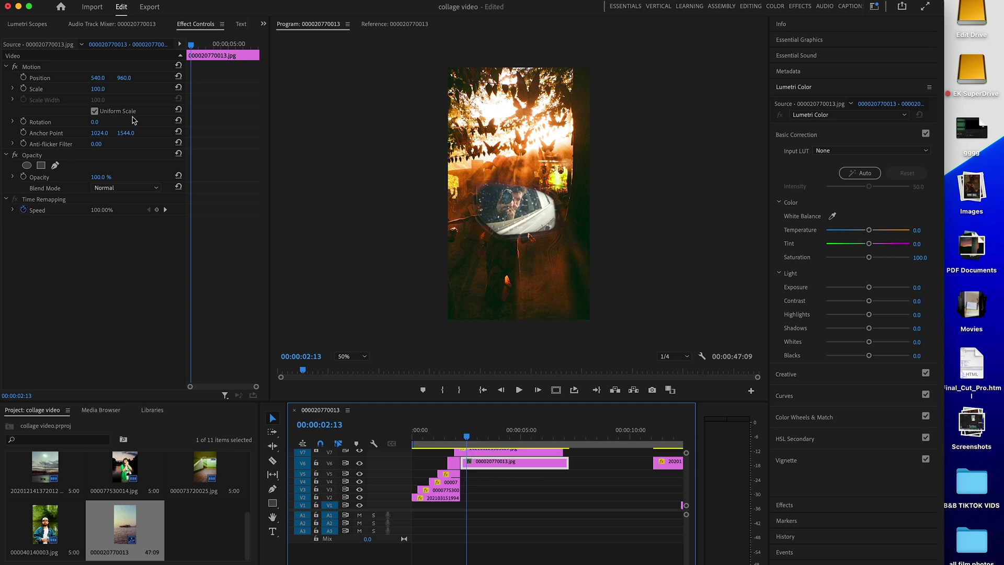
Step: Invert the mirror-glass mask on the V7 clip, with a feather of 27 and an expansion of 30
click(488, 451)
click(95, 232)
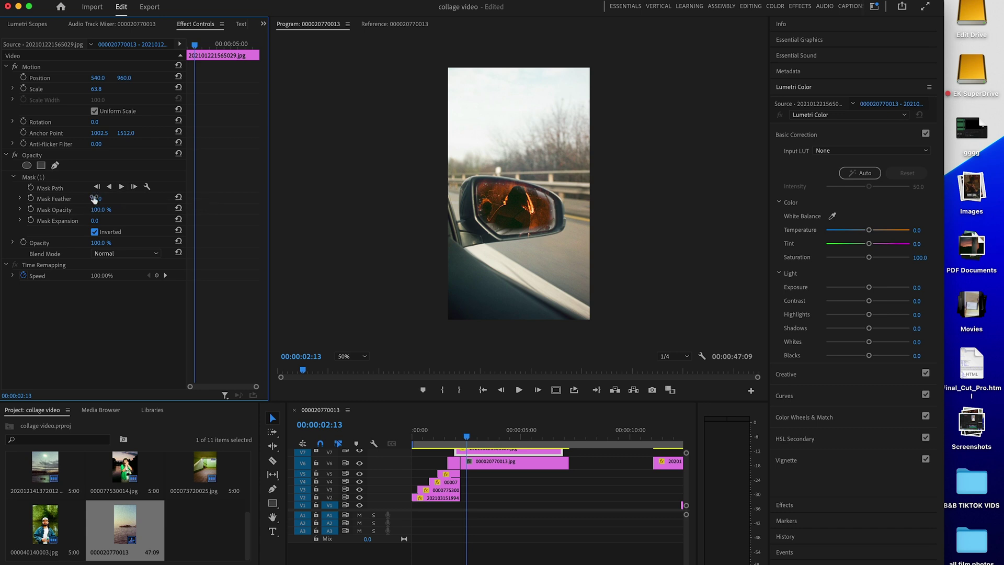
drag(94, 200, 105, 200)
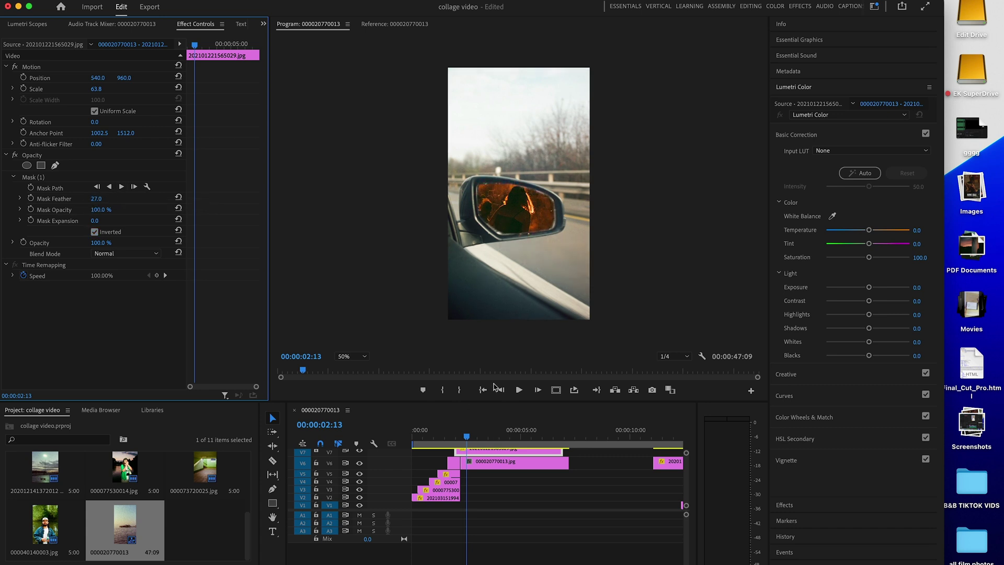
drag(93, 223, 101, 222)
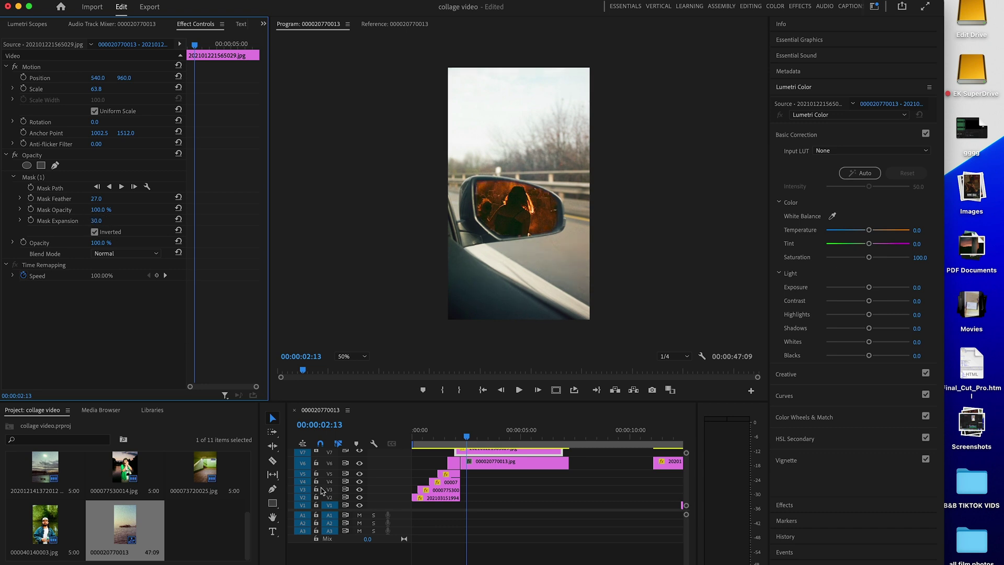
Step: Play the masked wing-mirror transition from just before 00:00:02:00 to check how it looks
click(493, 472)
click(453, 439)
key(space)
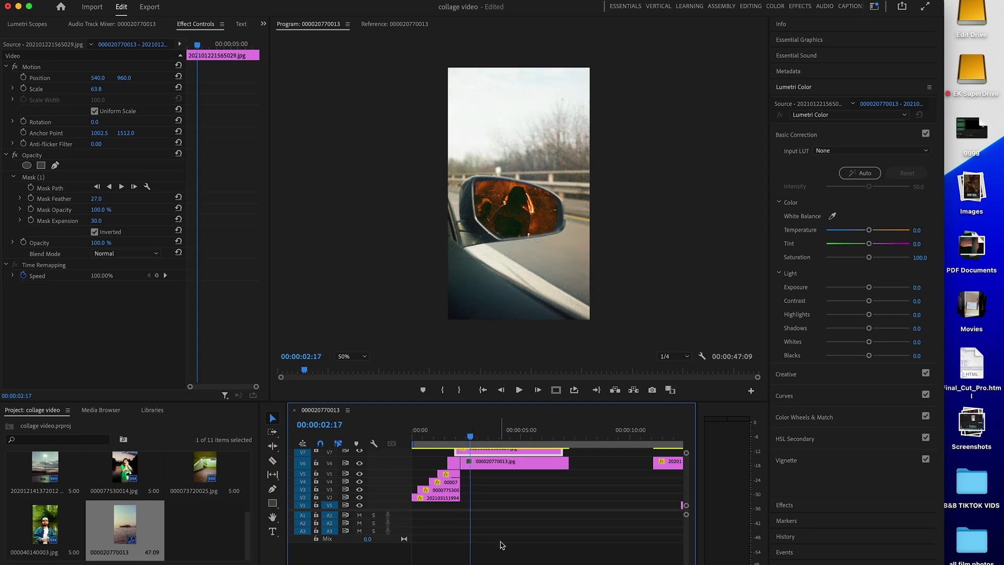
Step: Cut the V7 wing-mirror clip at about 00:00:02:15 and remove the part after the cut
key(=)
key(=)
key(=)
key(=)
drag(520, 437, 492, 437)
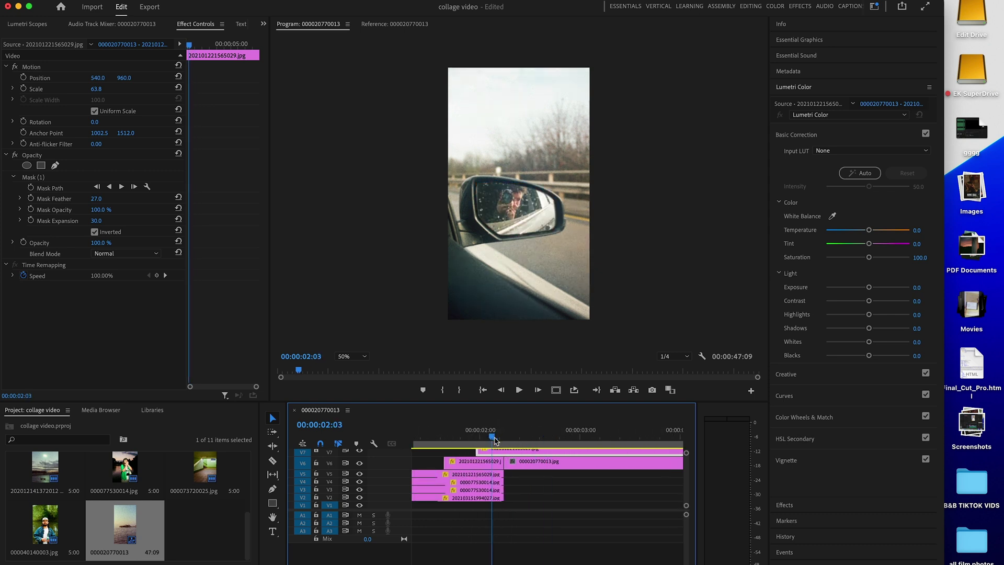
key(Right)
key(Right)
key(Right)
key(Right)
key(Right)
key(Right)
key(Right)
key(Right)
key(Right)
key(Right)
key(Right)
key(Right)
key(Right)
key(Right)
key(Right)
key(Right)
key(Right)
key(Right)
key(c)
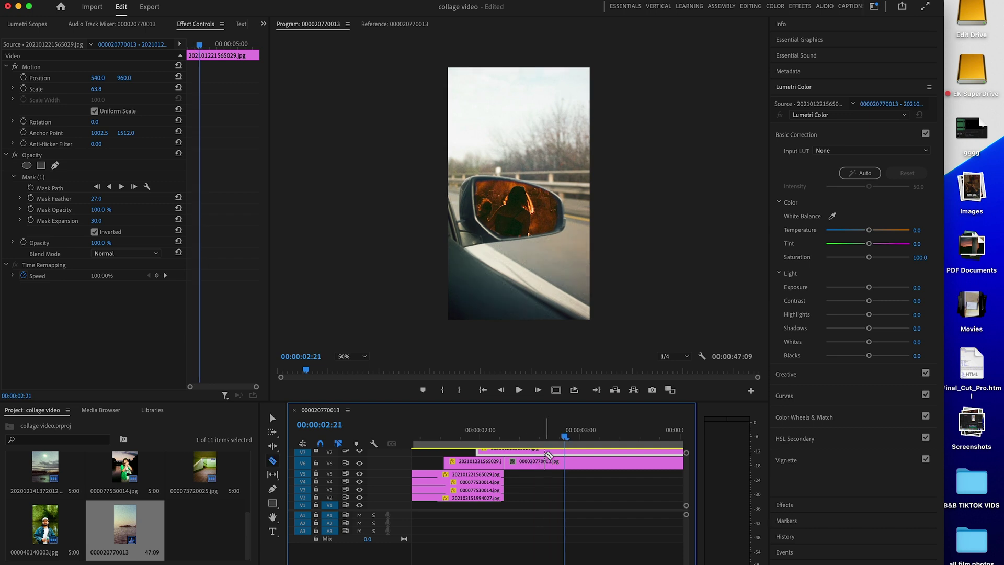
click(546, 451)
key(v)
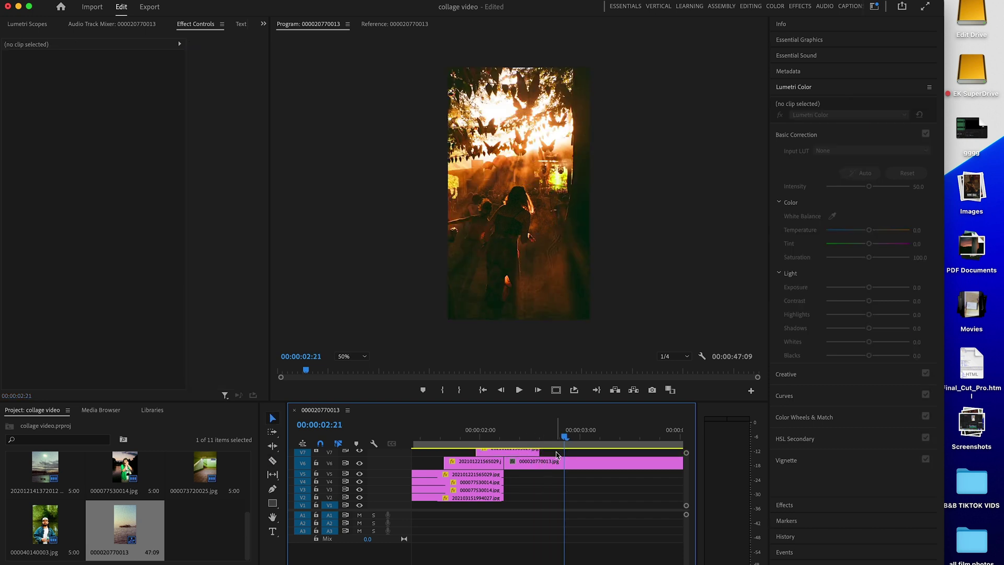
Step: Play the shortened mirror transition and preview the photo 000073730015.jpg at 00:00:29:06
click(527, 441)
key(space)
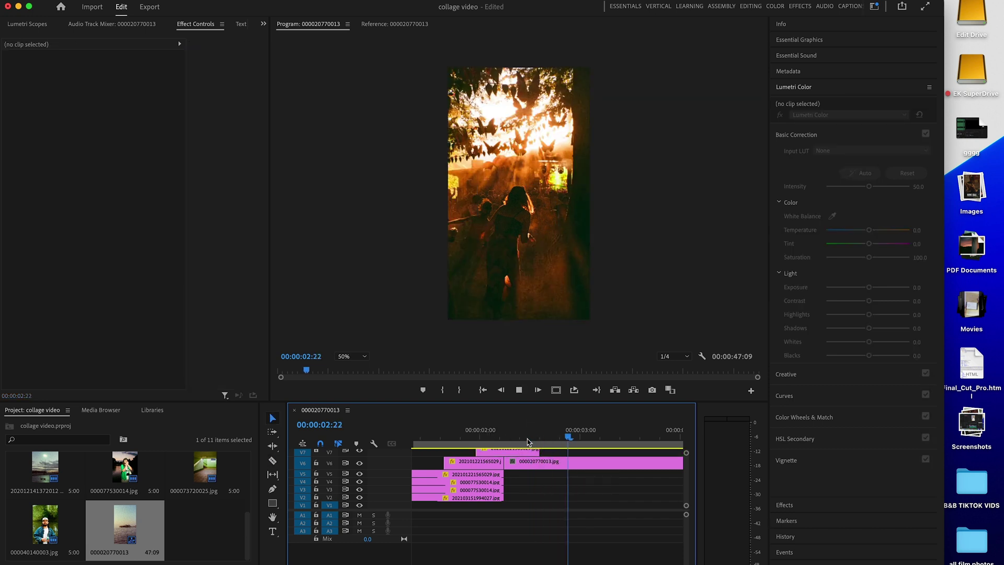
click(549, 466)
click(553, 437)
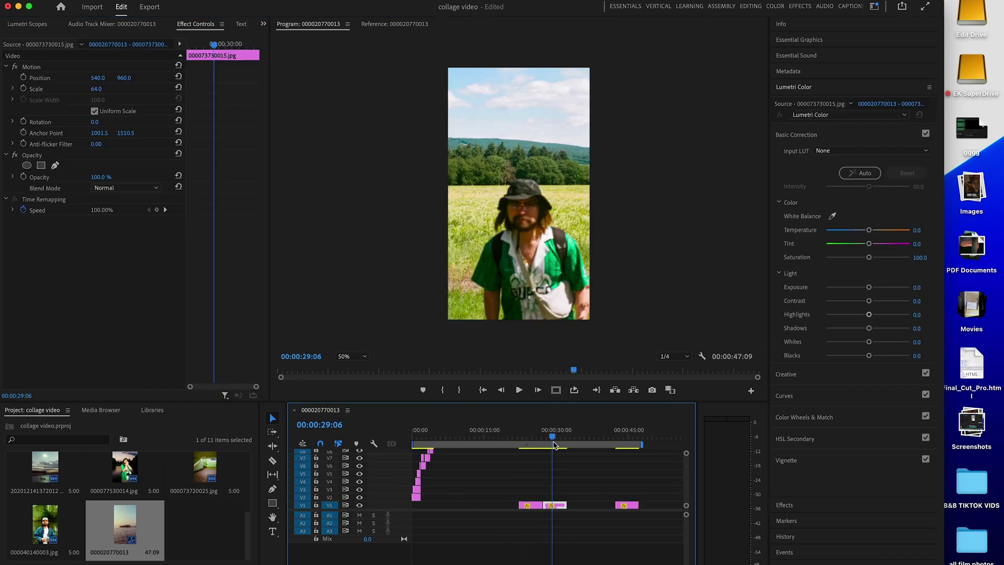
click(545, 462)
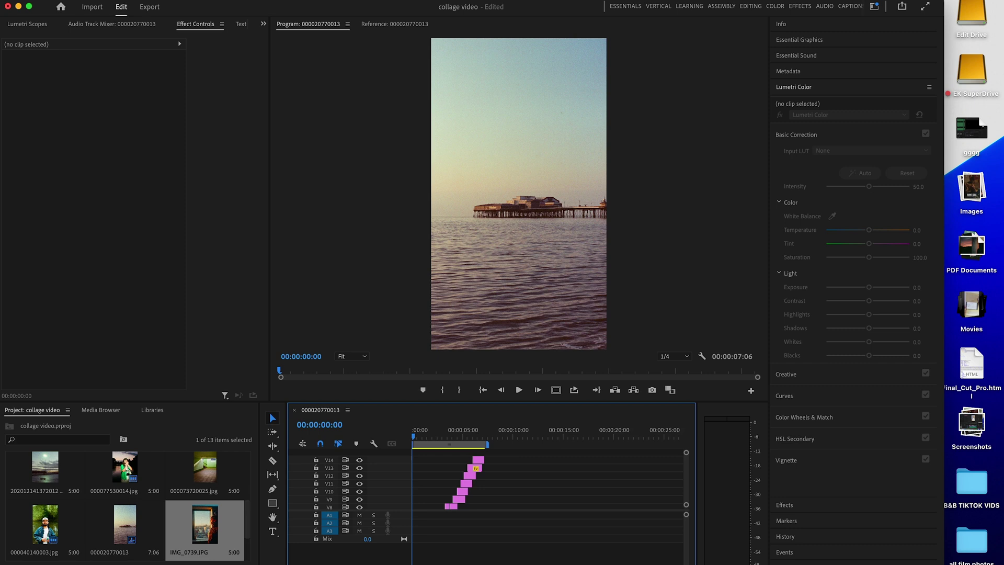
Step: Select all the staggered collage clips across the video tracks and nest them into one sequence with the default name
key(minus)
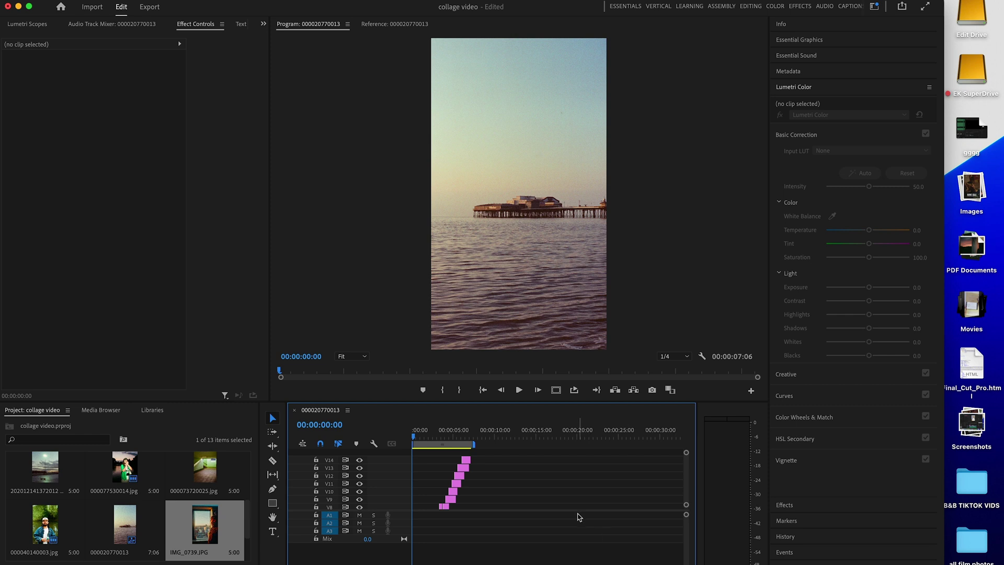
drag(408, 510, 207, 416)
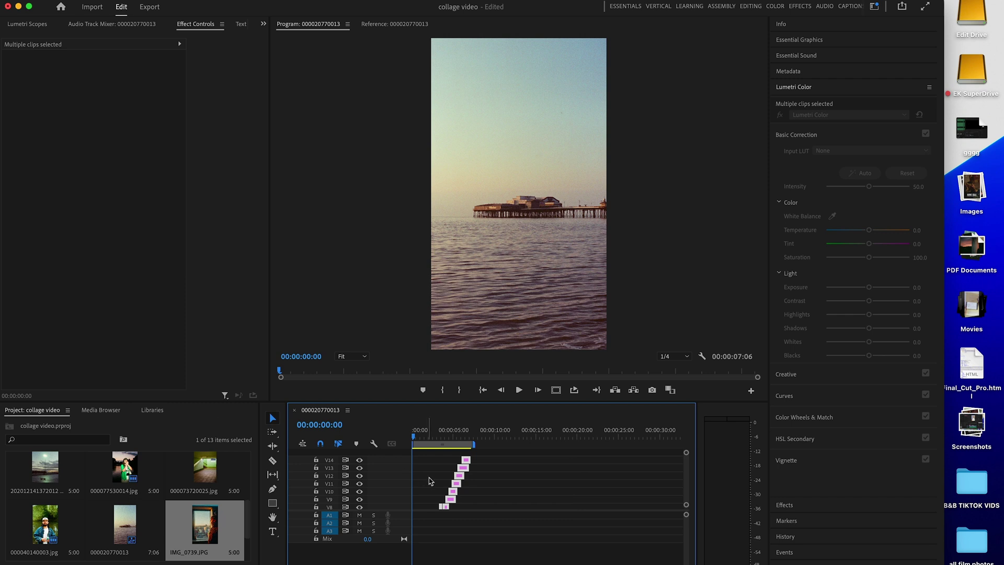
right_click(459, 483)
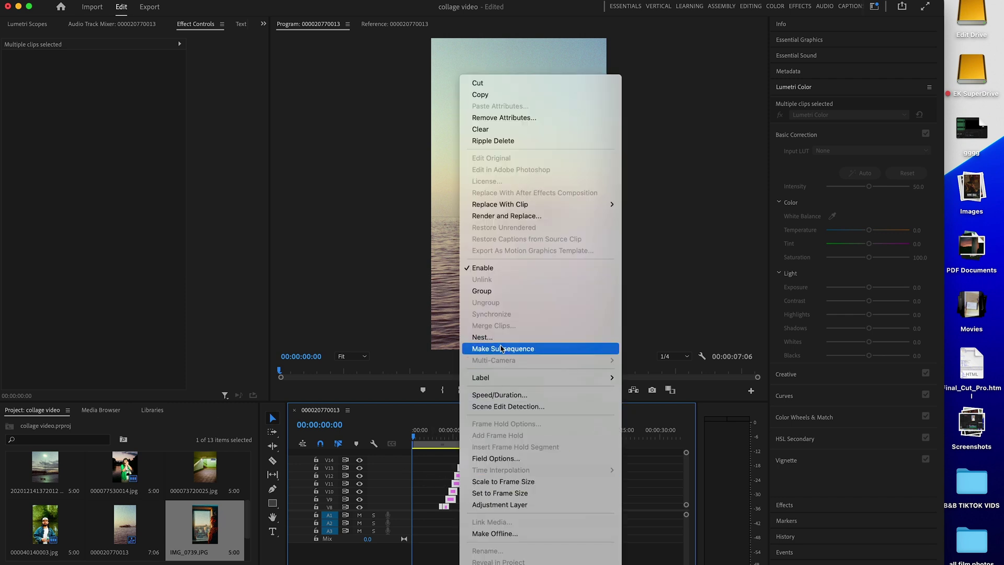
click(492, 337)
click(494, 316)
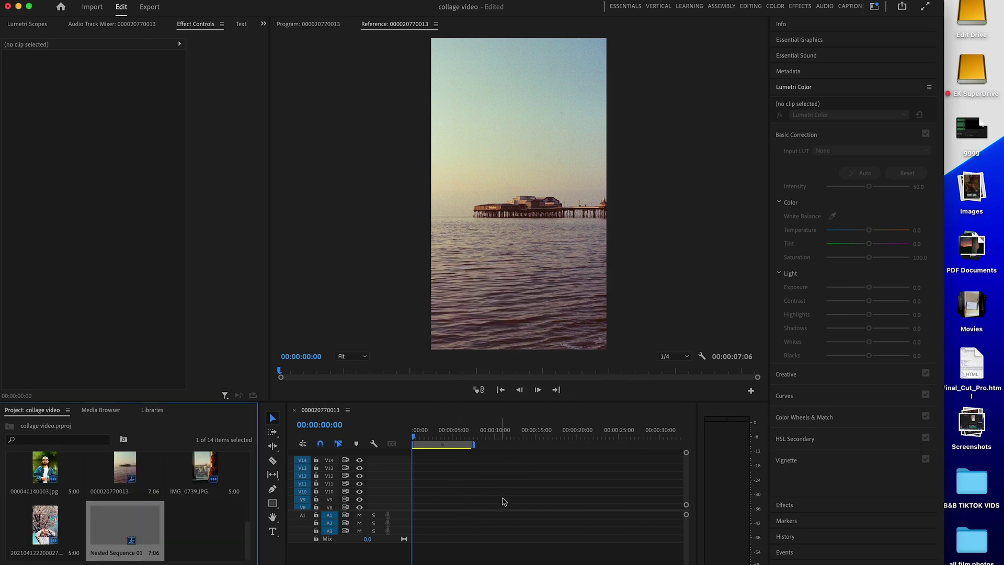
Step: Play the nested collage clip on V2 from the start of the sequence
click(504, 501)
scroll(504, 501, down, 3)
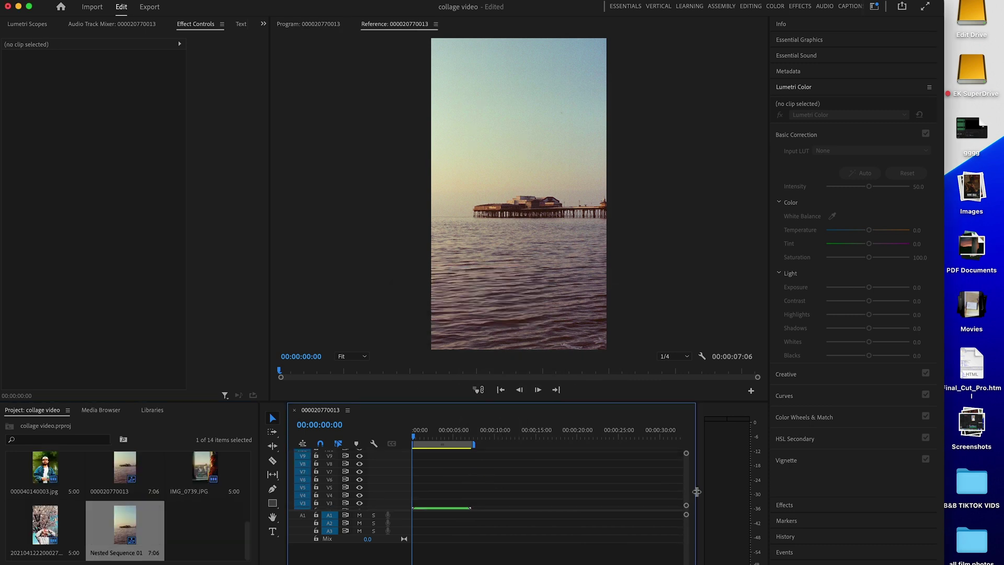
scroll(690, 500, down, 2)
key(equal)
key(equal)
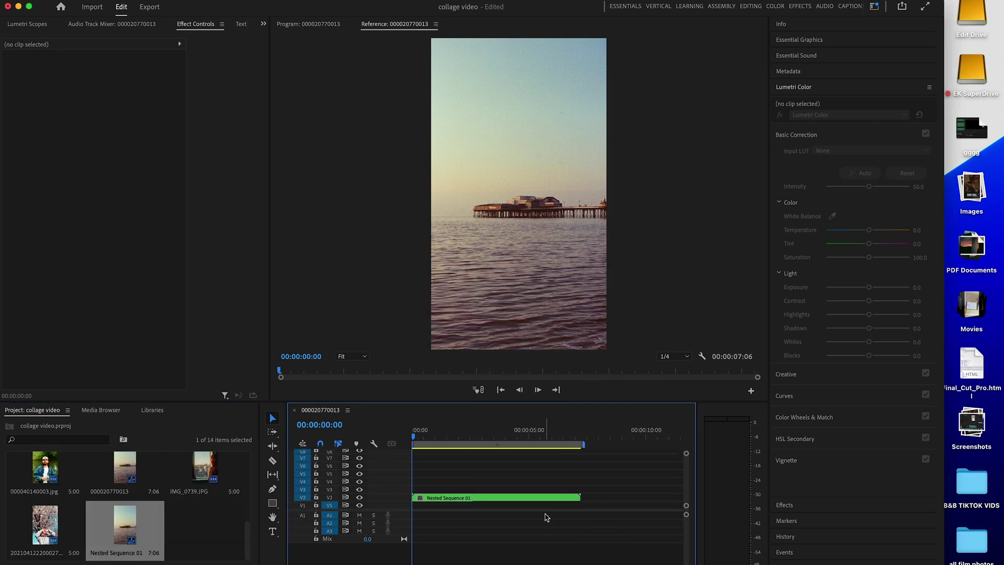
key(space)
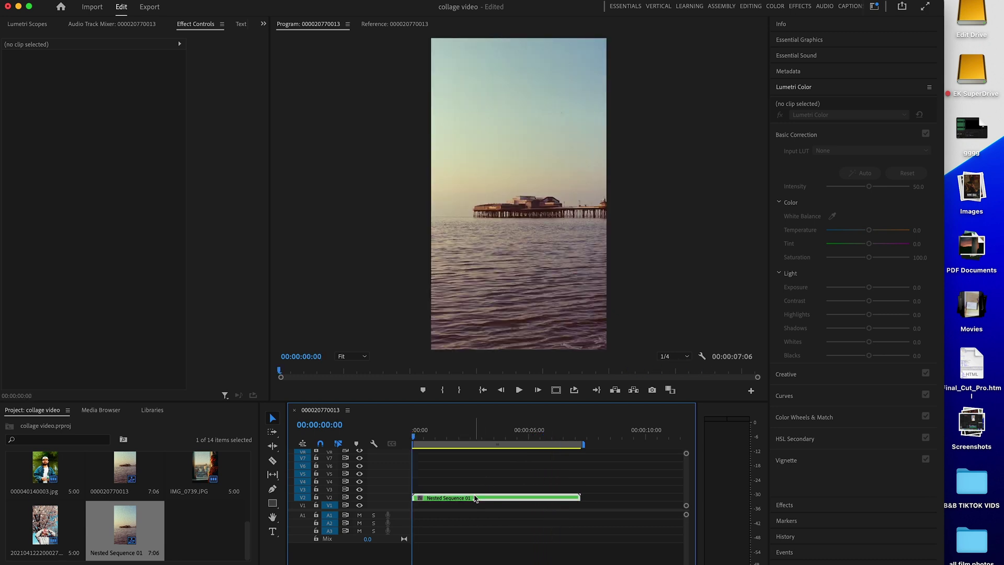
Step: Open the speed and duration settings for the nested collage clip on V2
right_click(475, 498)
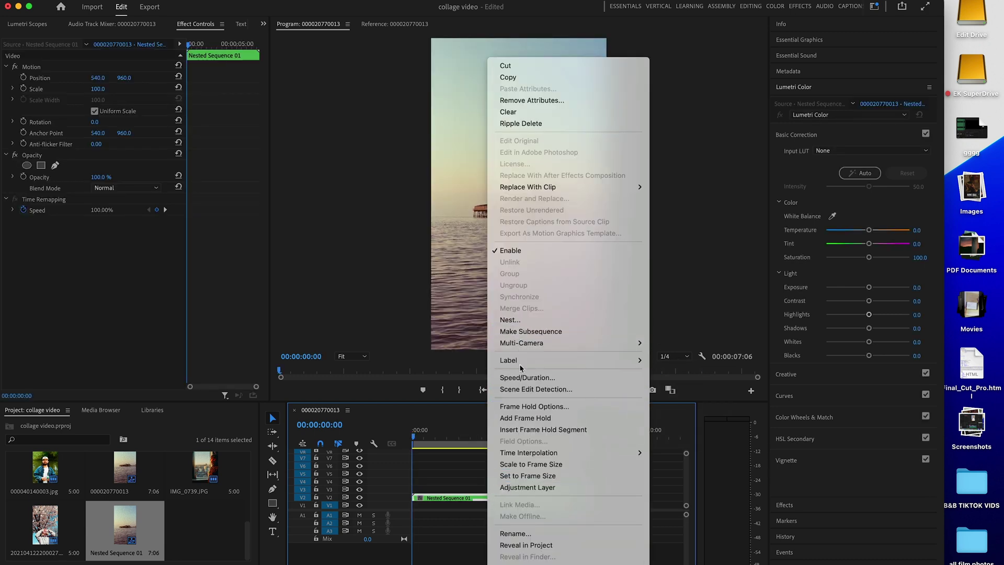
click(523, 378)
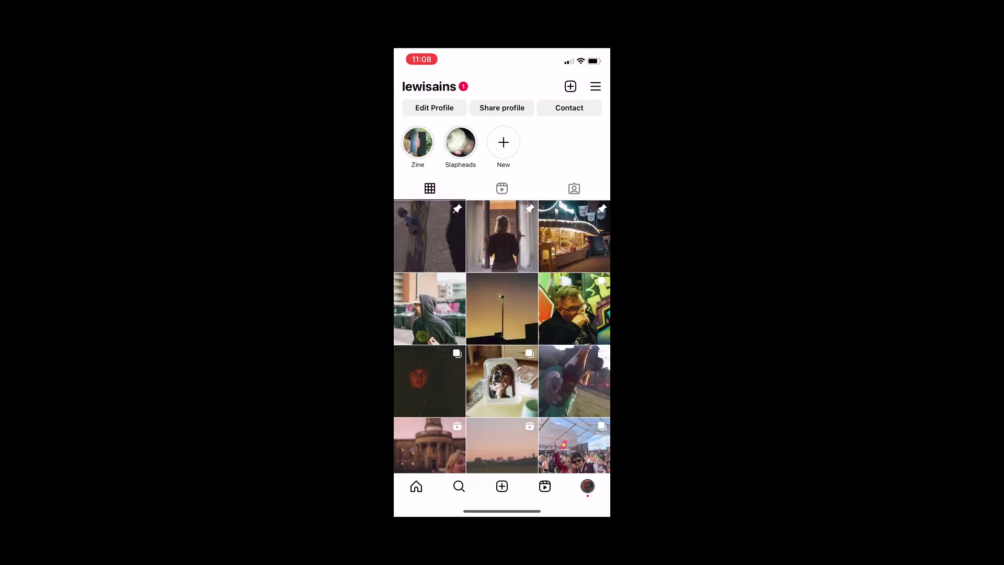
Step: Switch to the Instagram profile and show its Reels
click(502, 188)
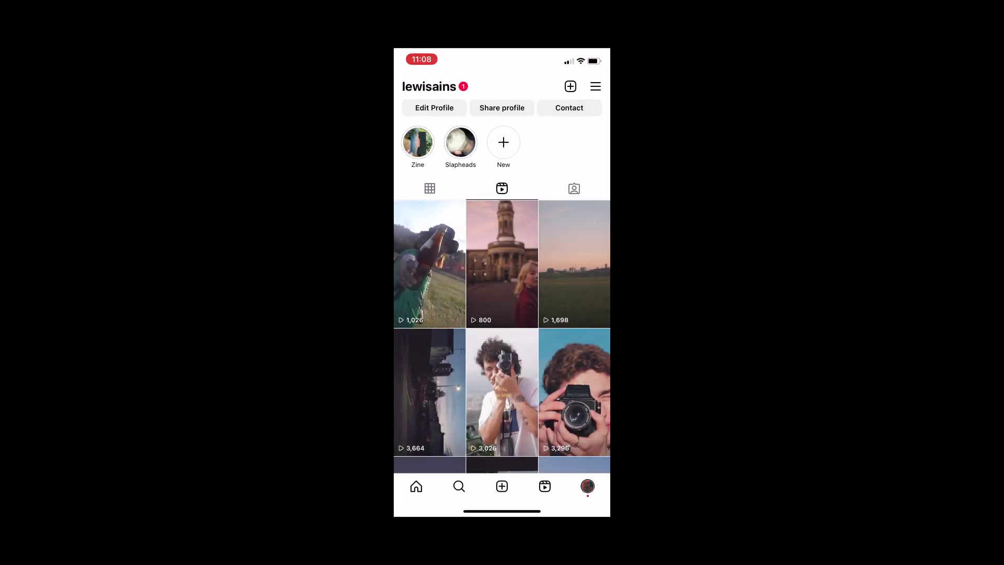